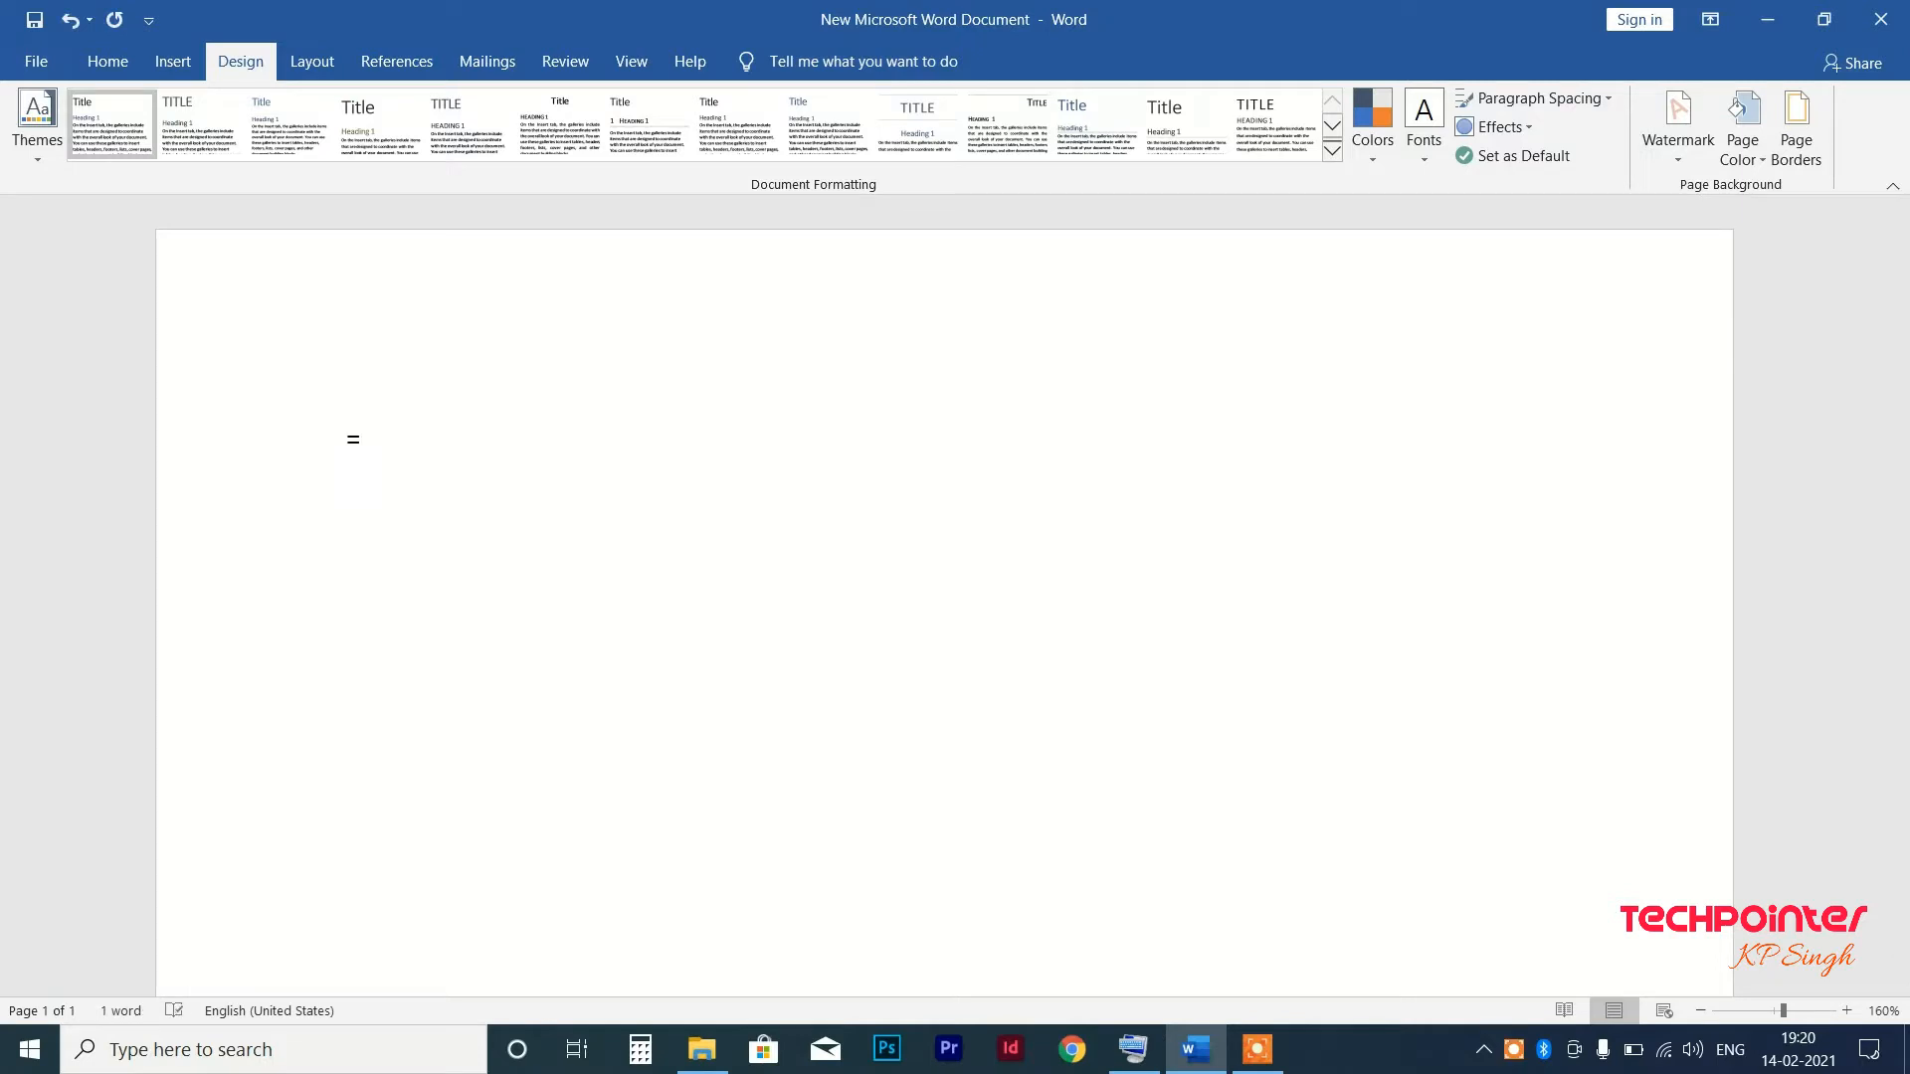
# Generate three paragraphs of sample text in the blank document with the =rand(3) function.
pyautogui.write('rand(')
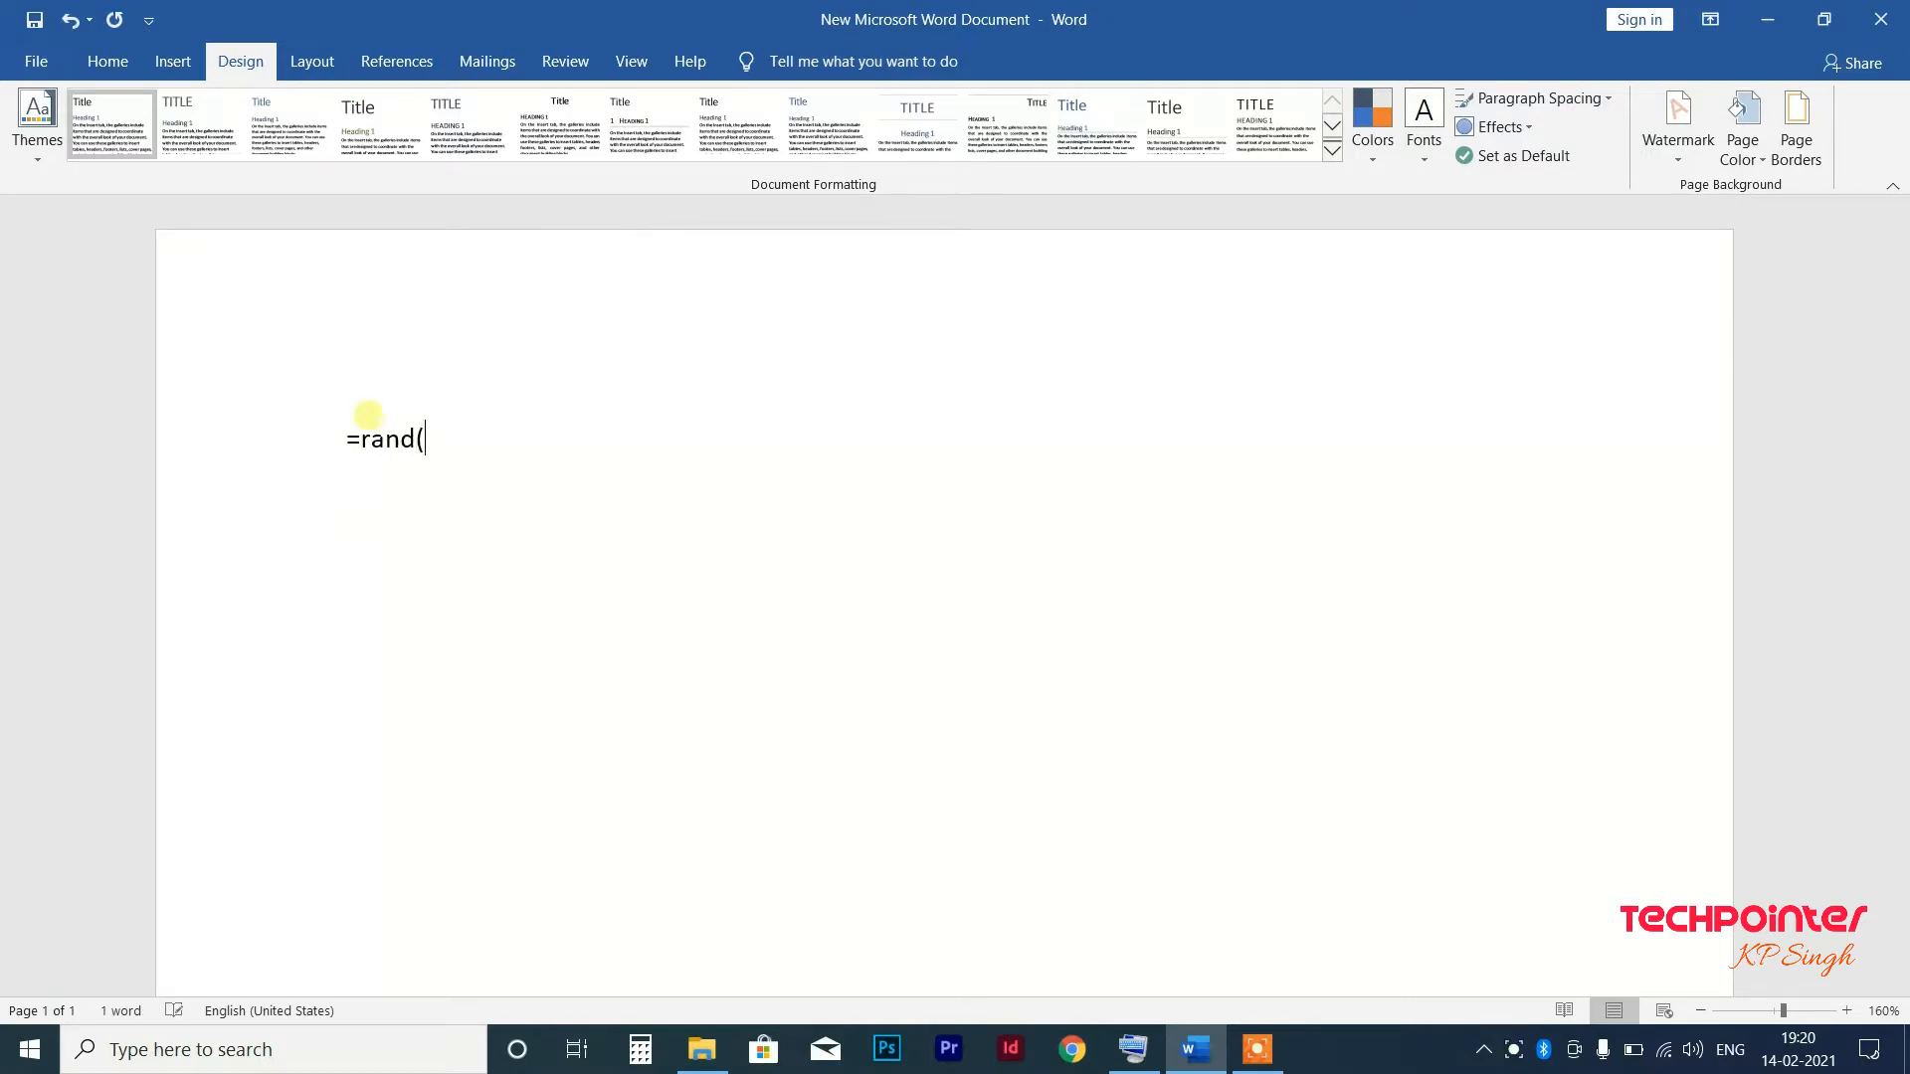
pyautogui.write('3)')
pyautogui.press('Return')
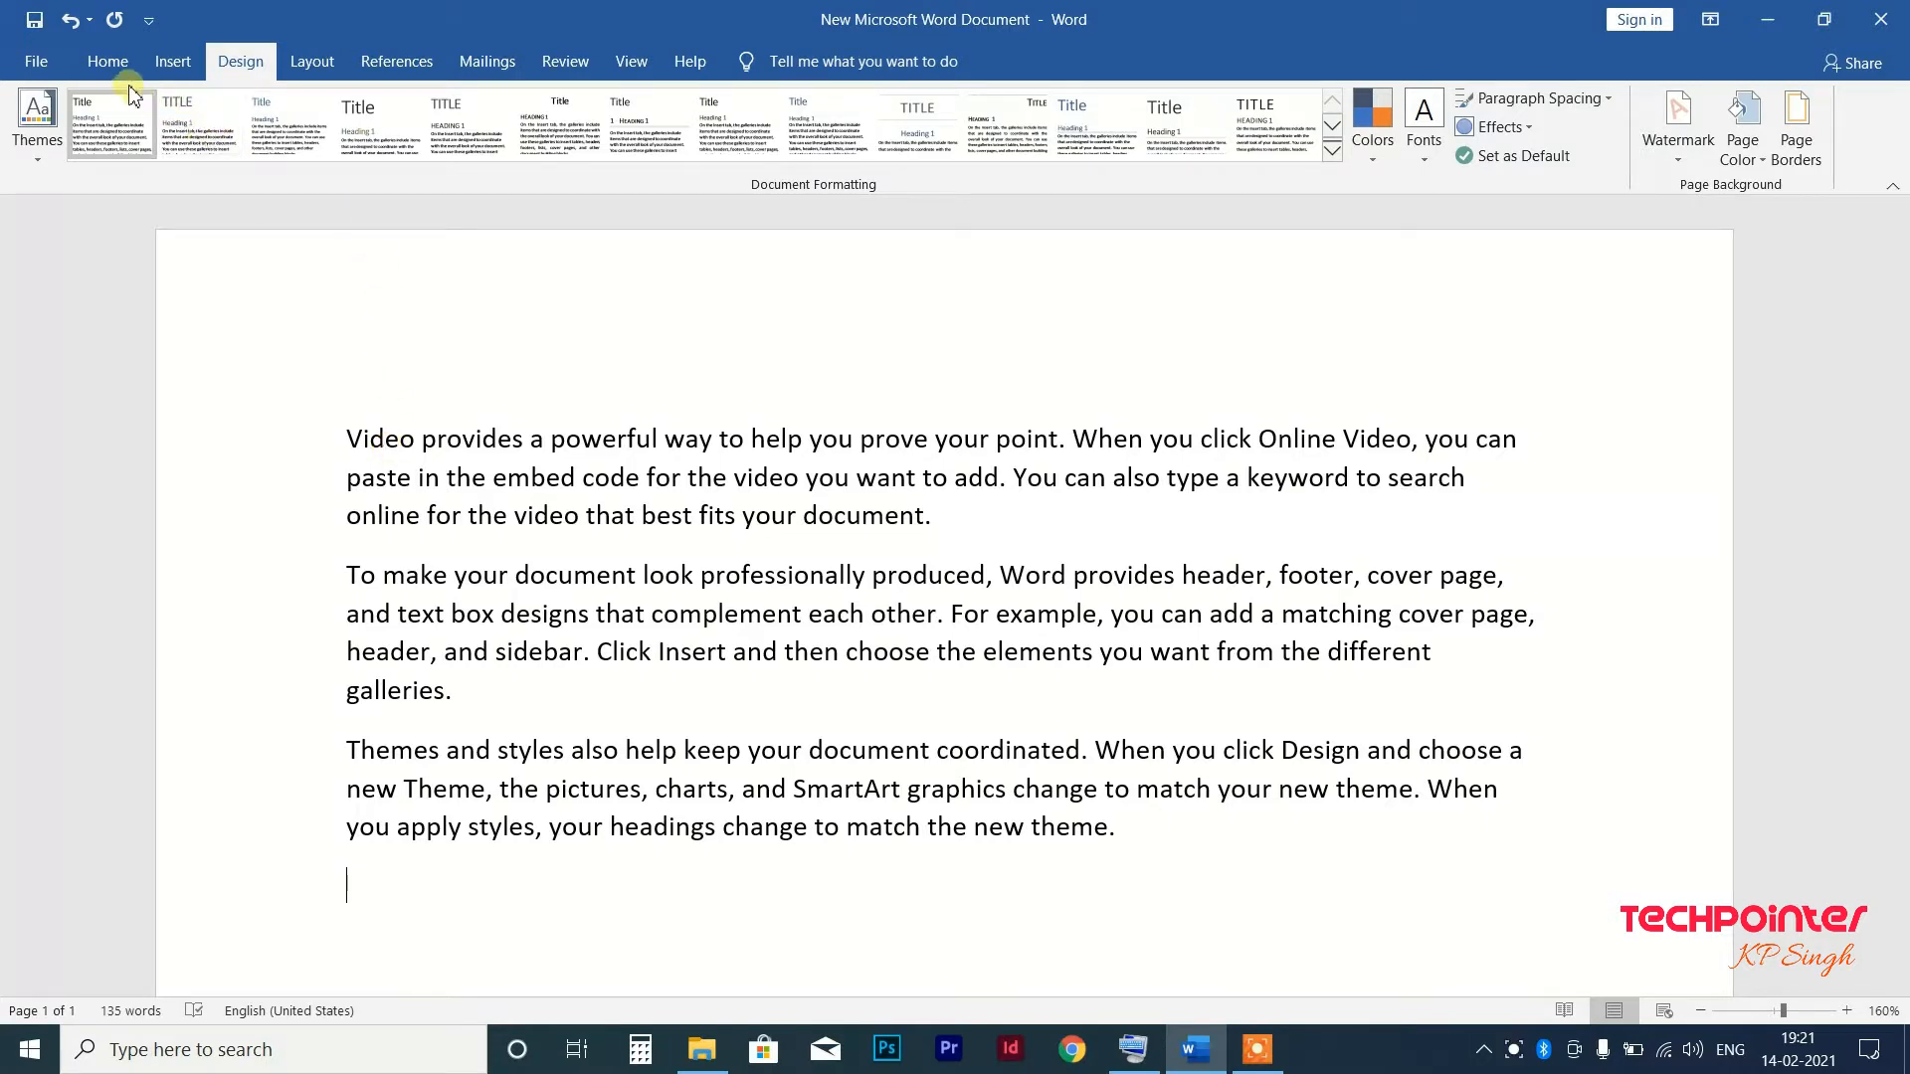
# Add the line "Computer" above the first paragraph and give it the Title style.
pyautogui.click(107, 60)
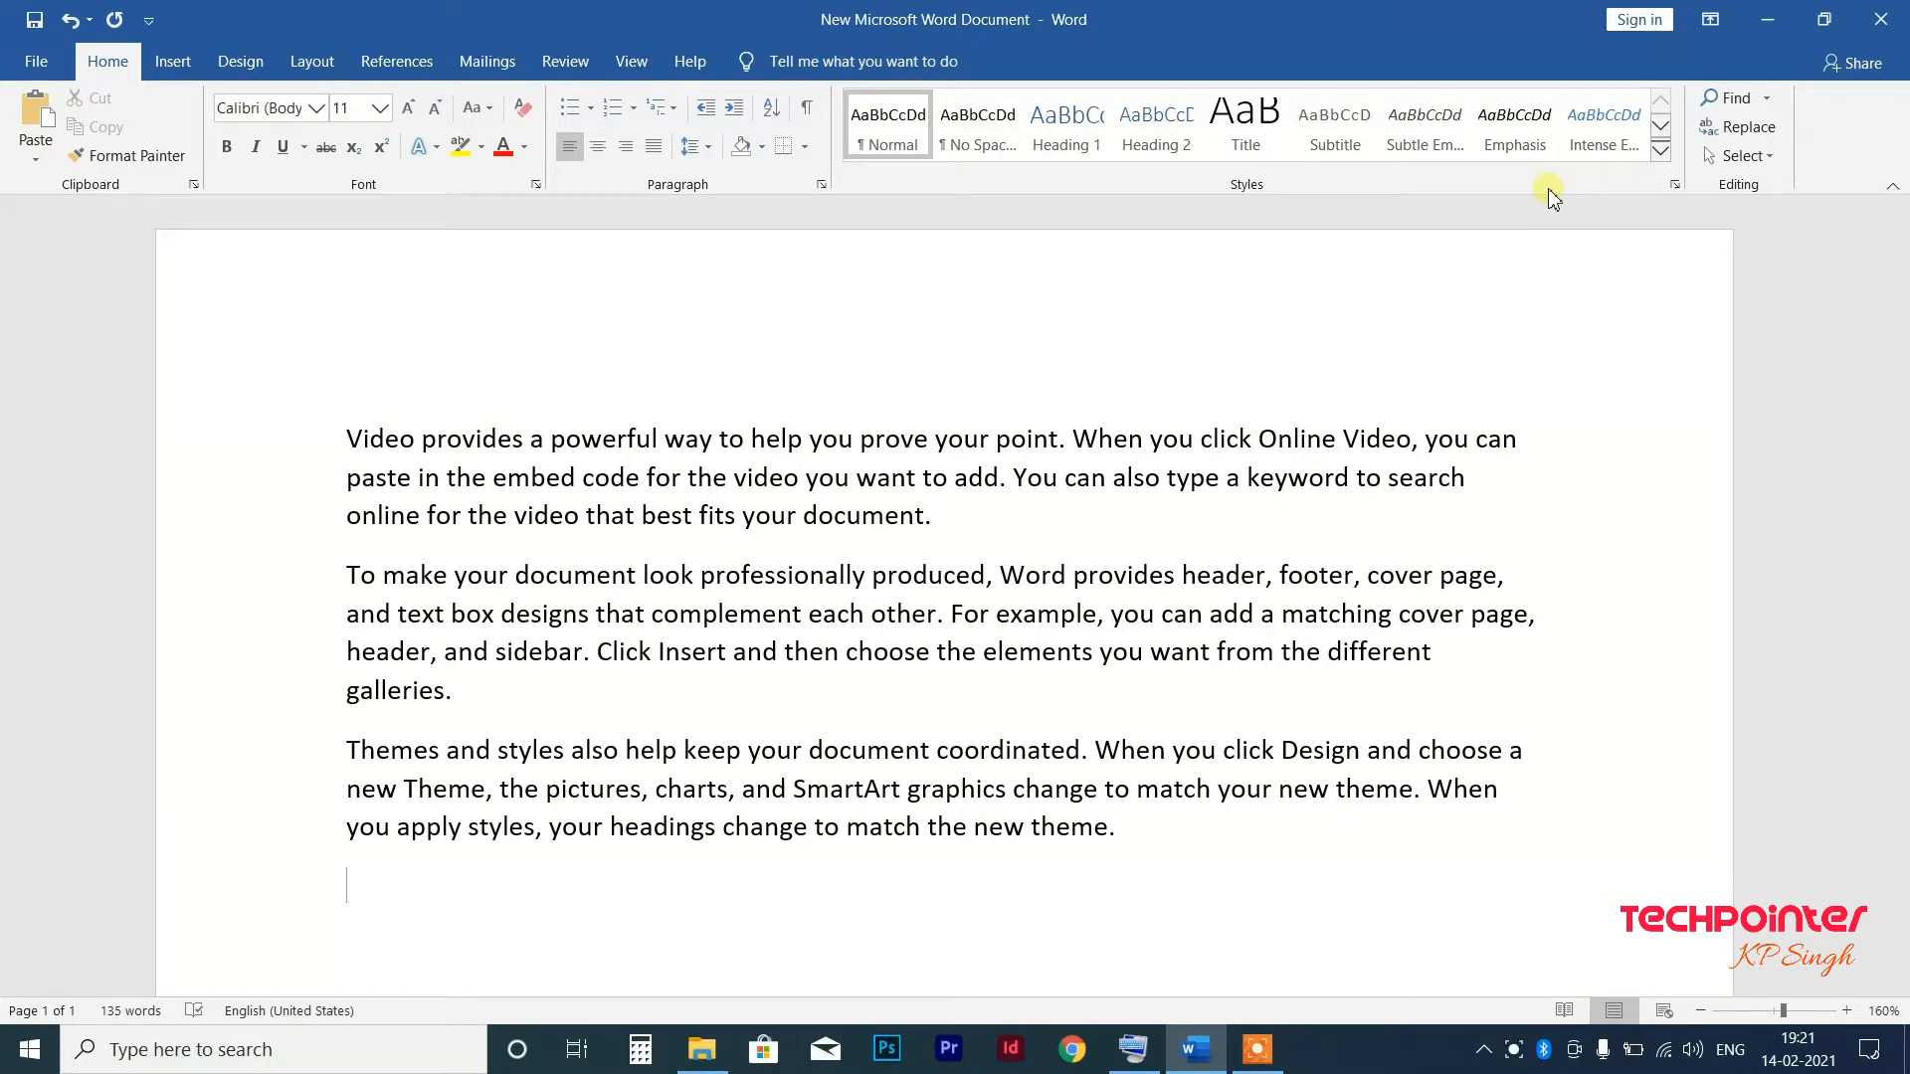
pyautogui.click(339, 438)
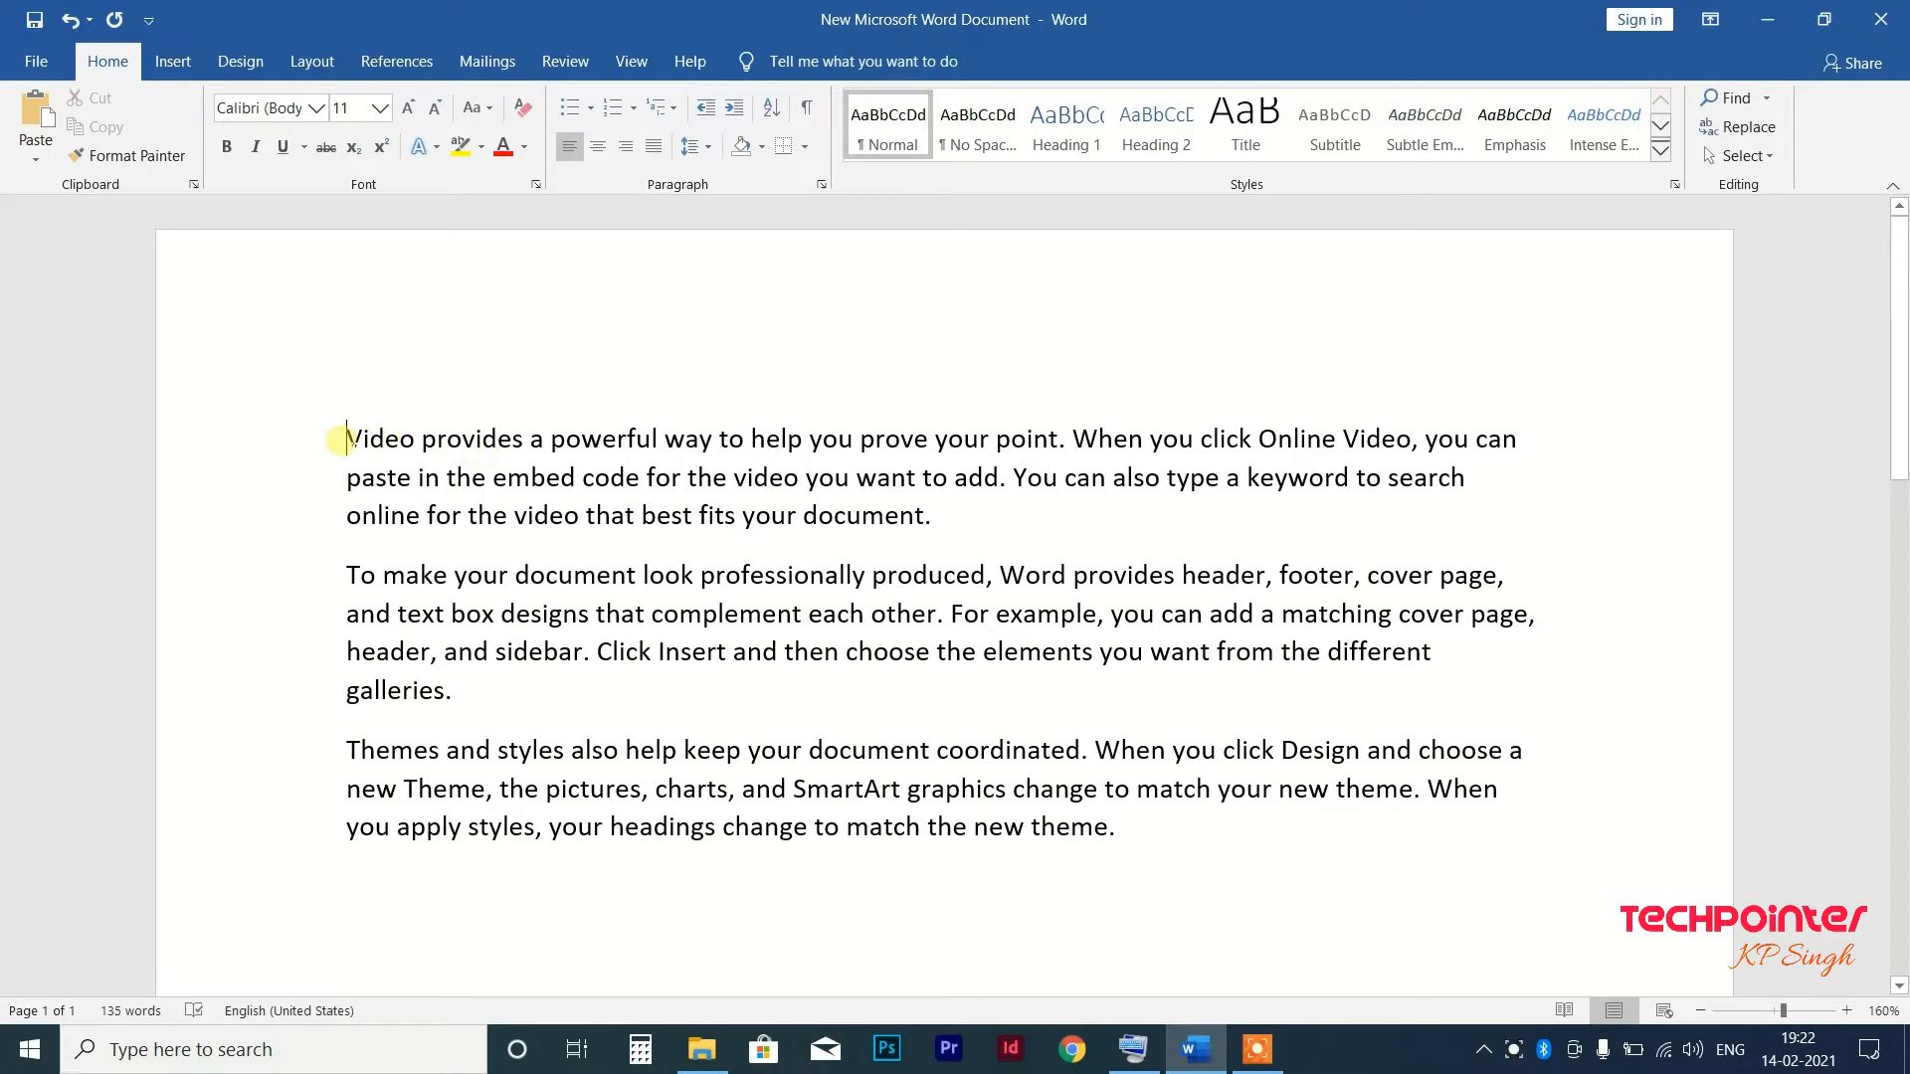
pyautogui.write('Computer')
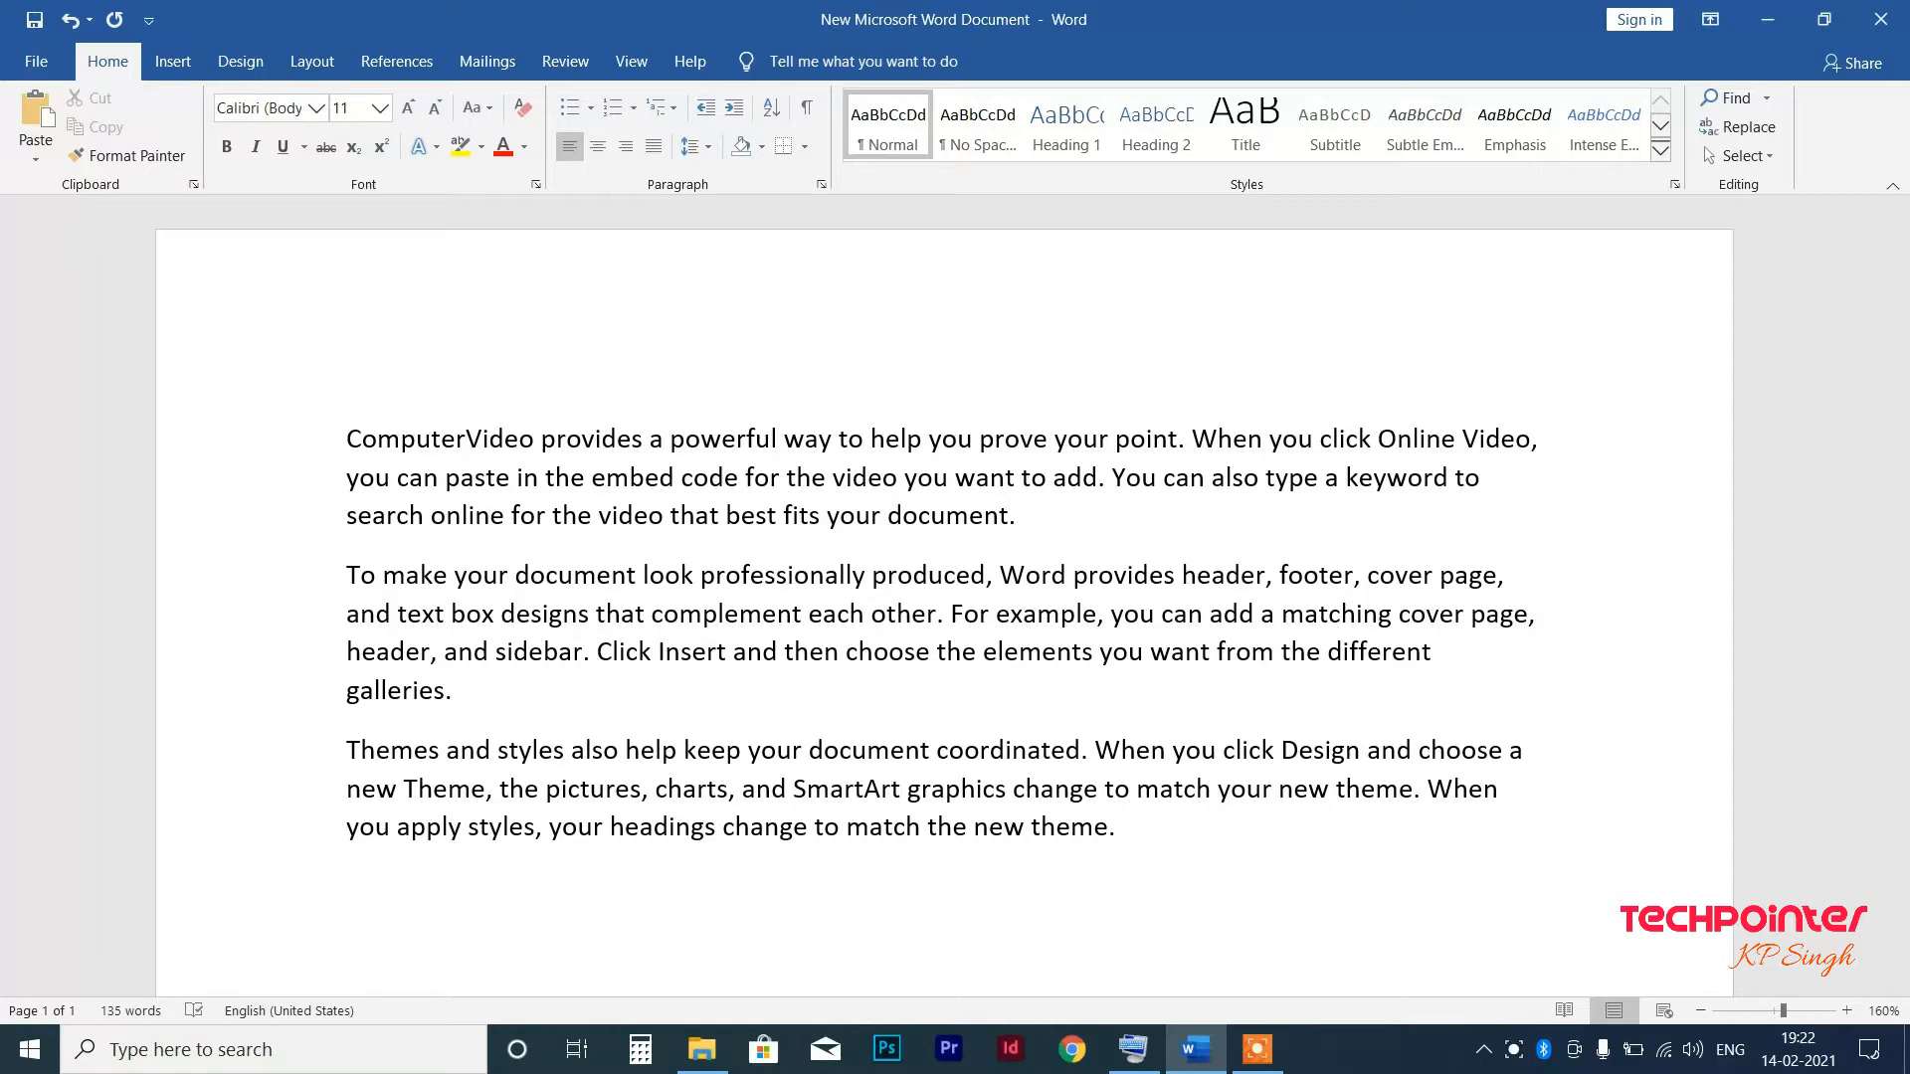
pyautogui.press('Return')
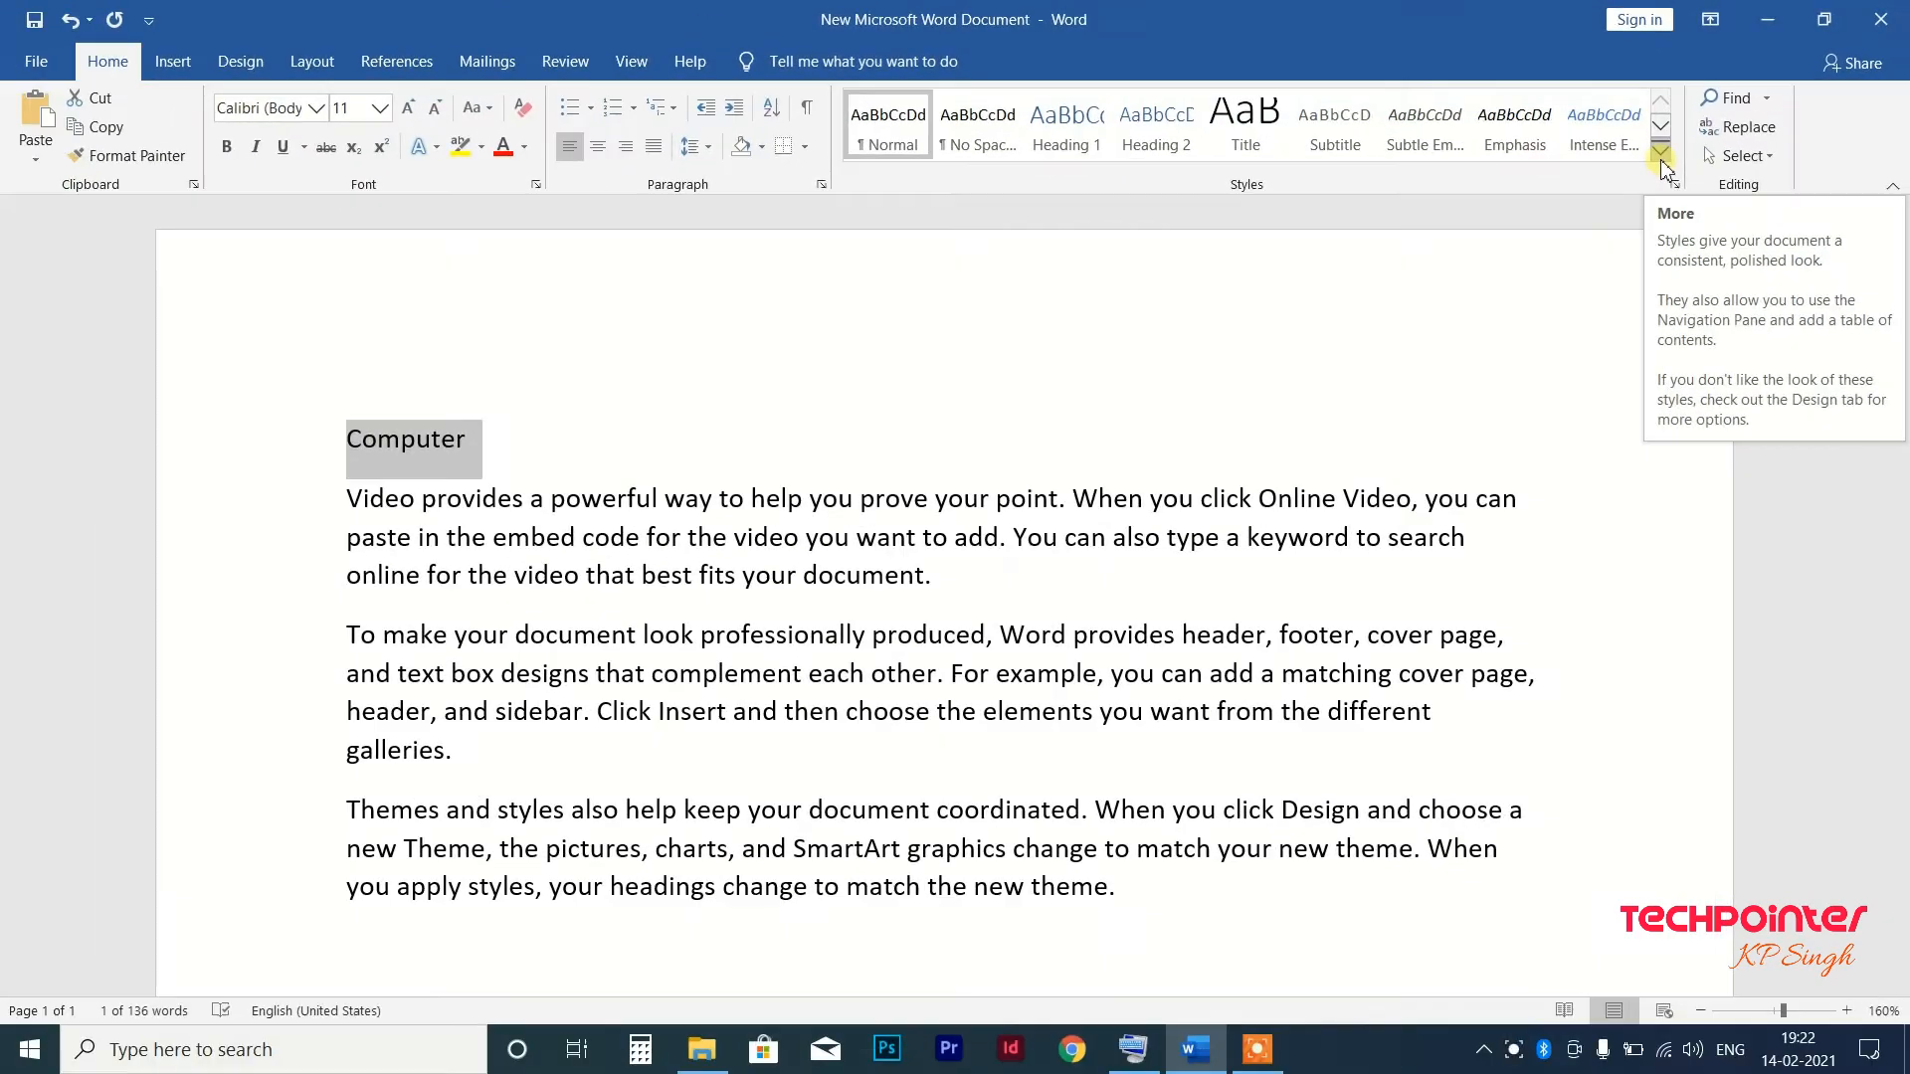
pyautogui.click(1662, 157)
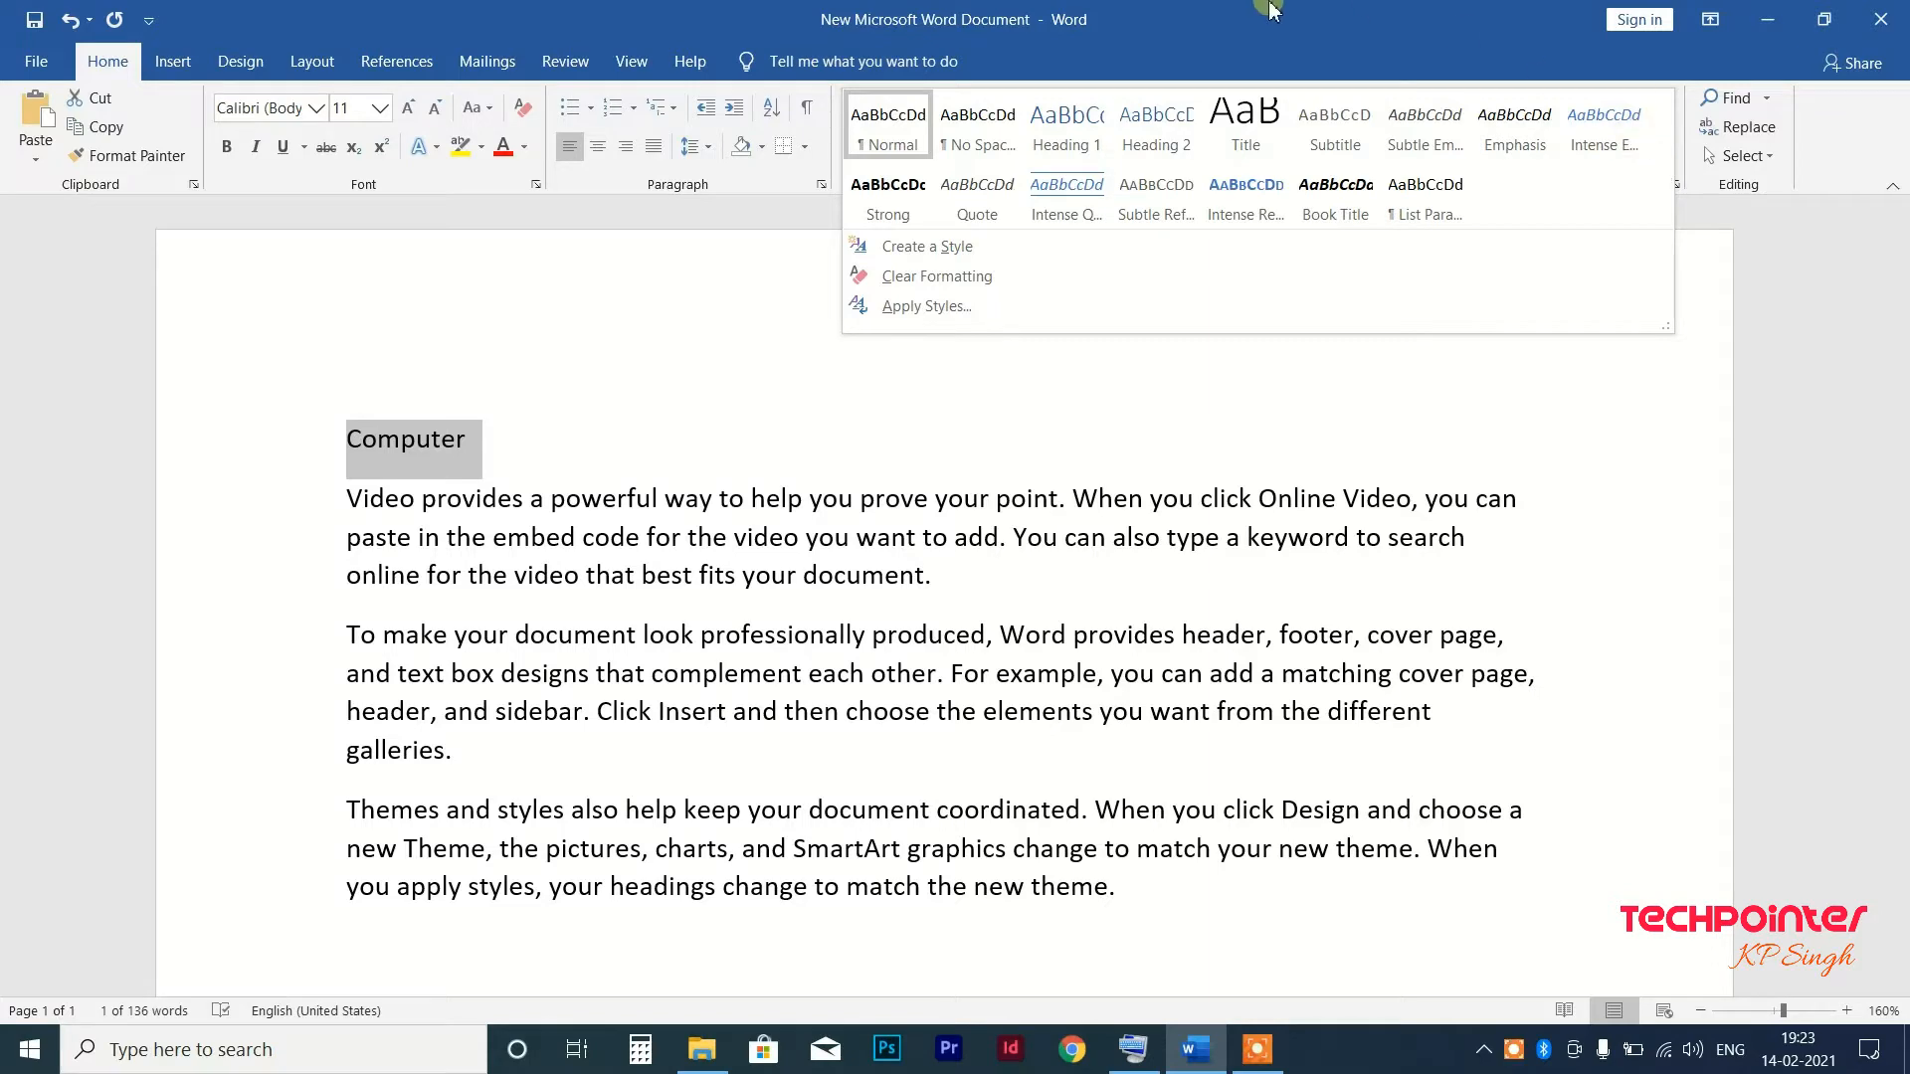
pyautogui.click(1246, 125)
# Add the line "Introduction" below the Computer title and give it the Heading 1 style.
pyautogui.click(639, 469)
pyautogui.press('Return')
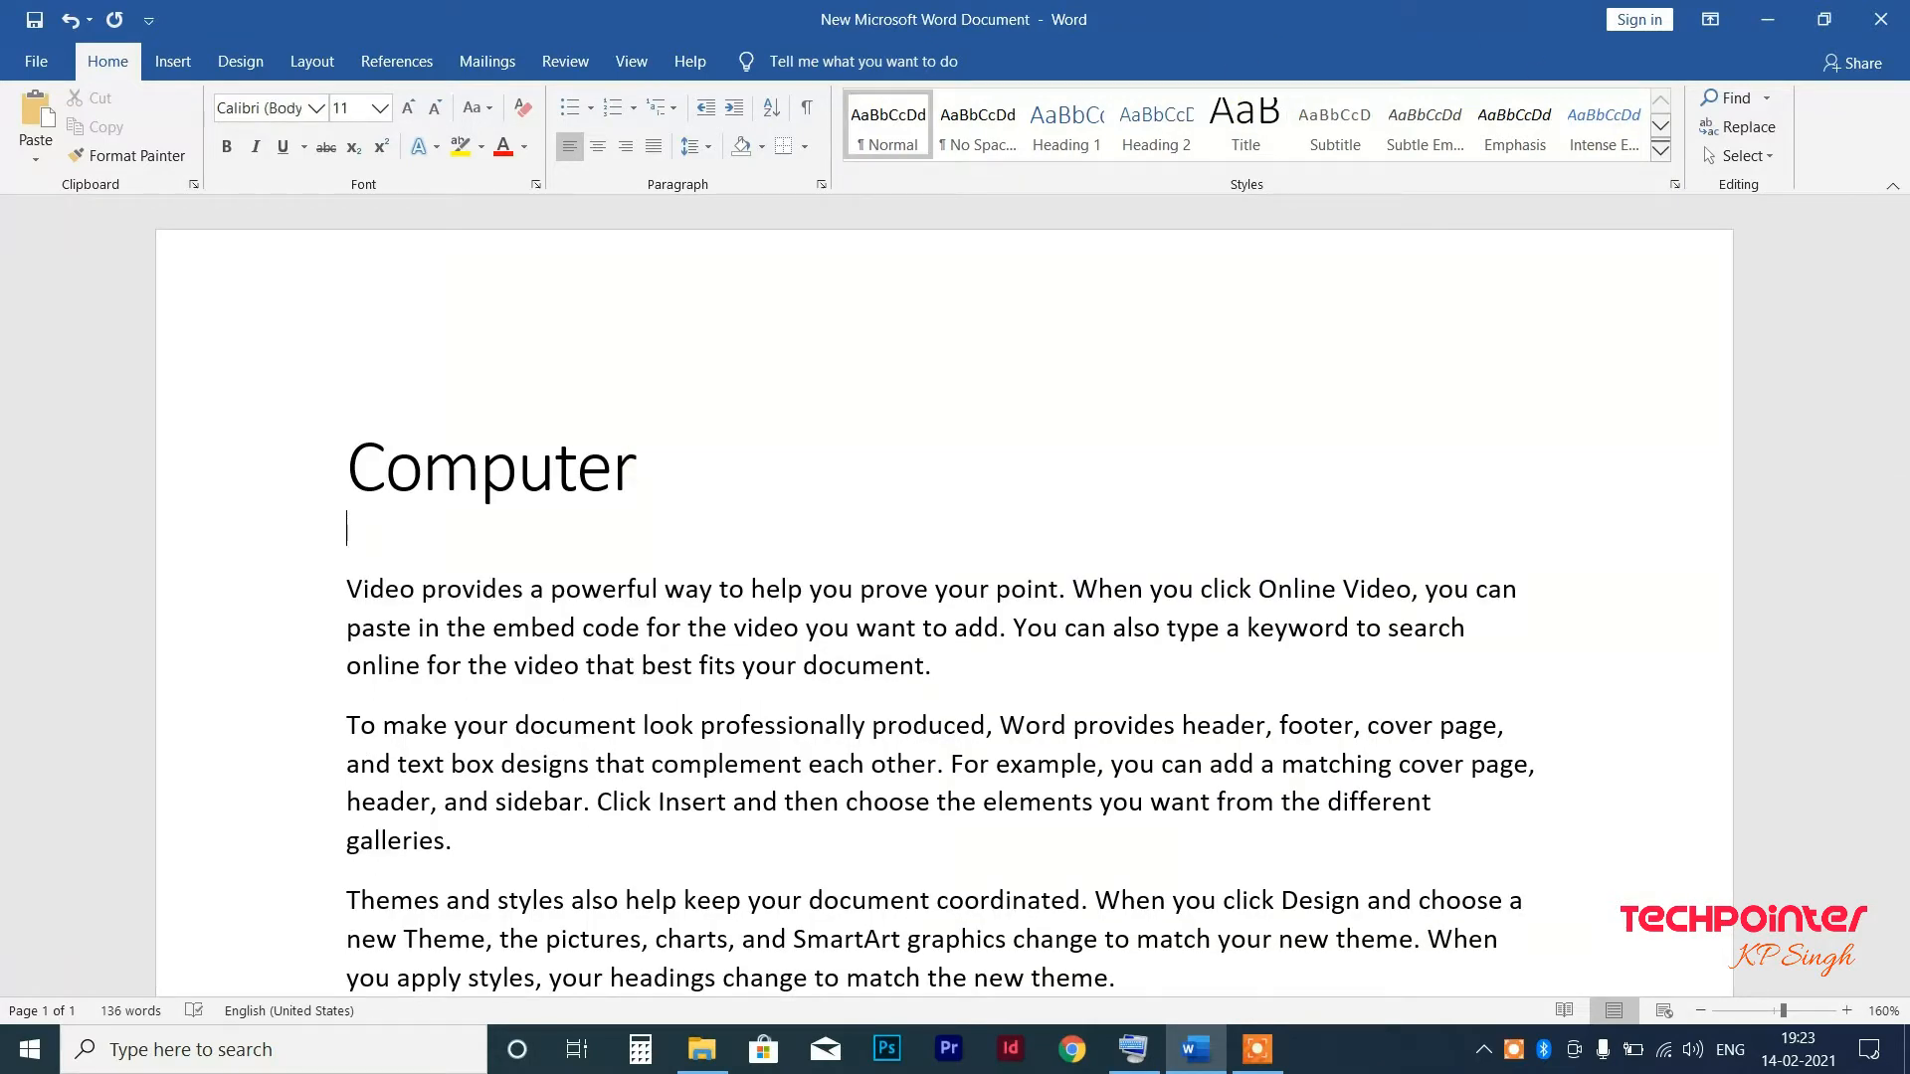
pyautogui.write('Introduction')
pyautogui.tripleClick(383, 557)
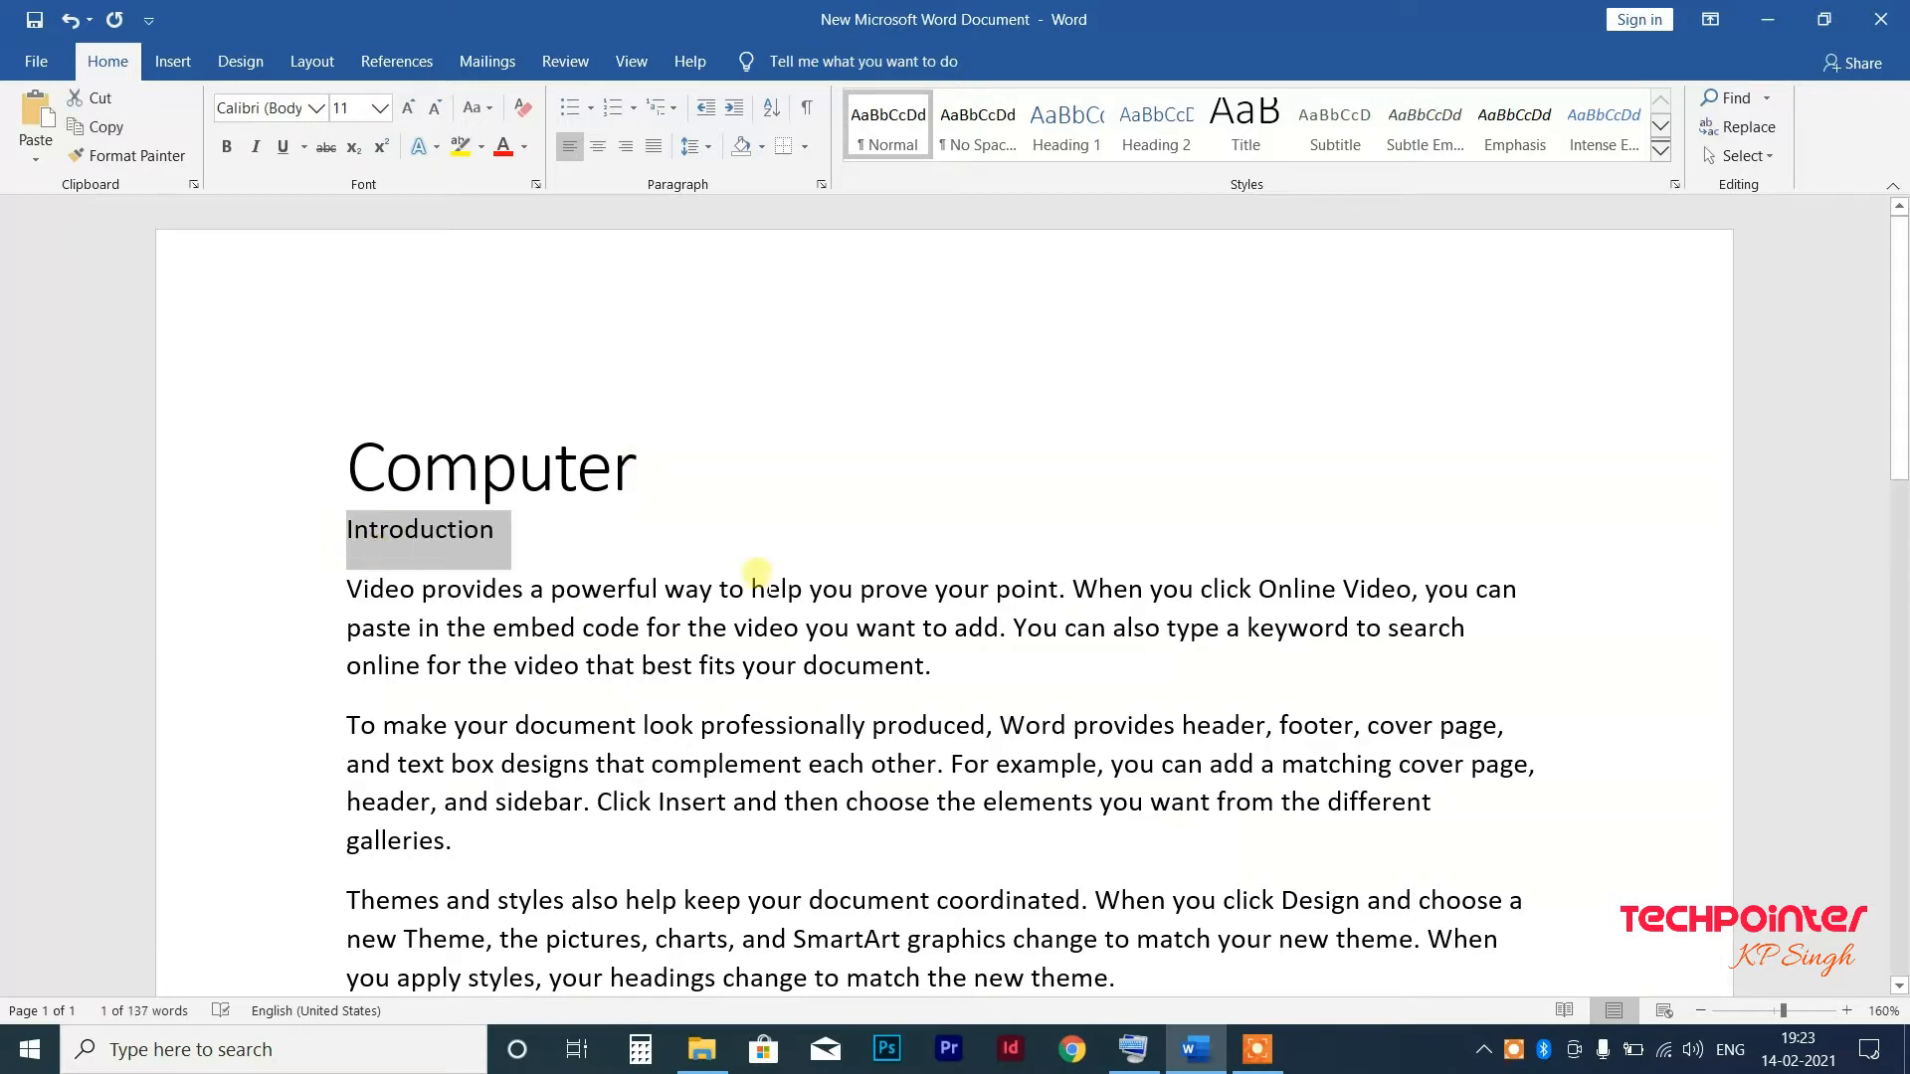
pyautogui.click(1068, 133)
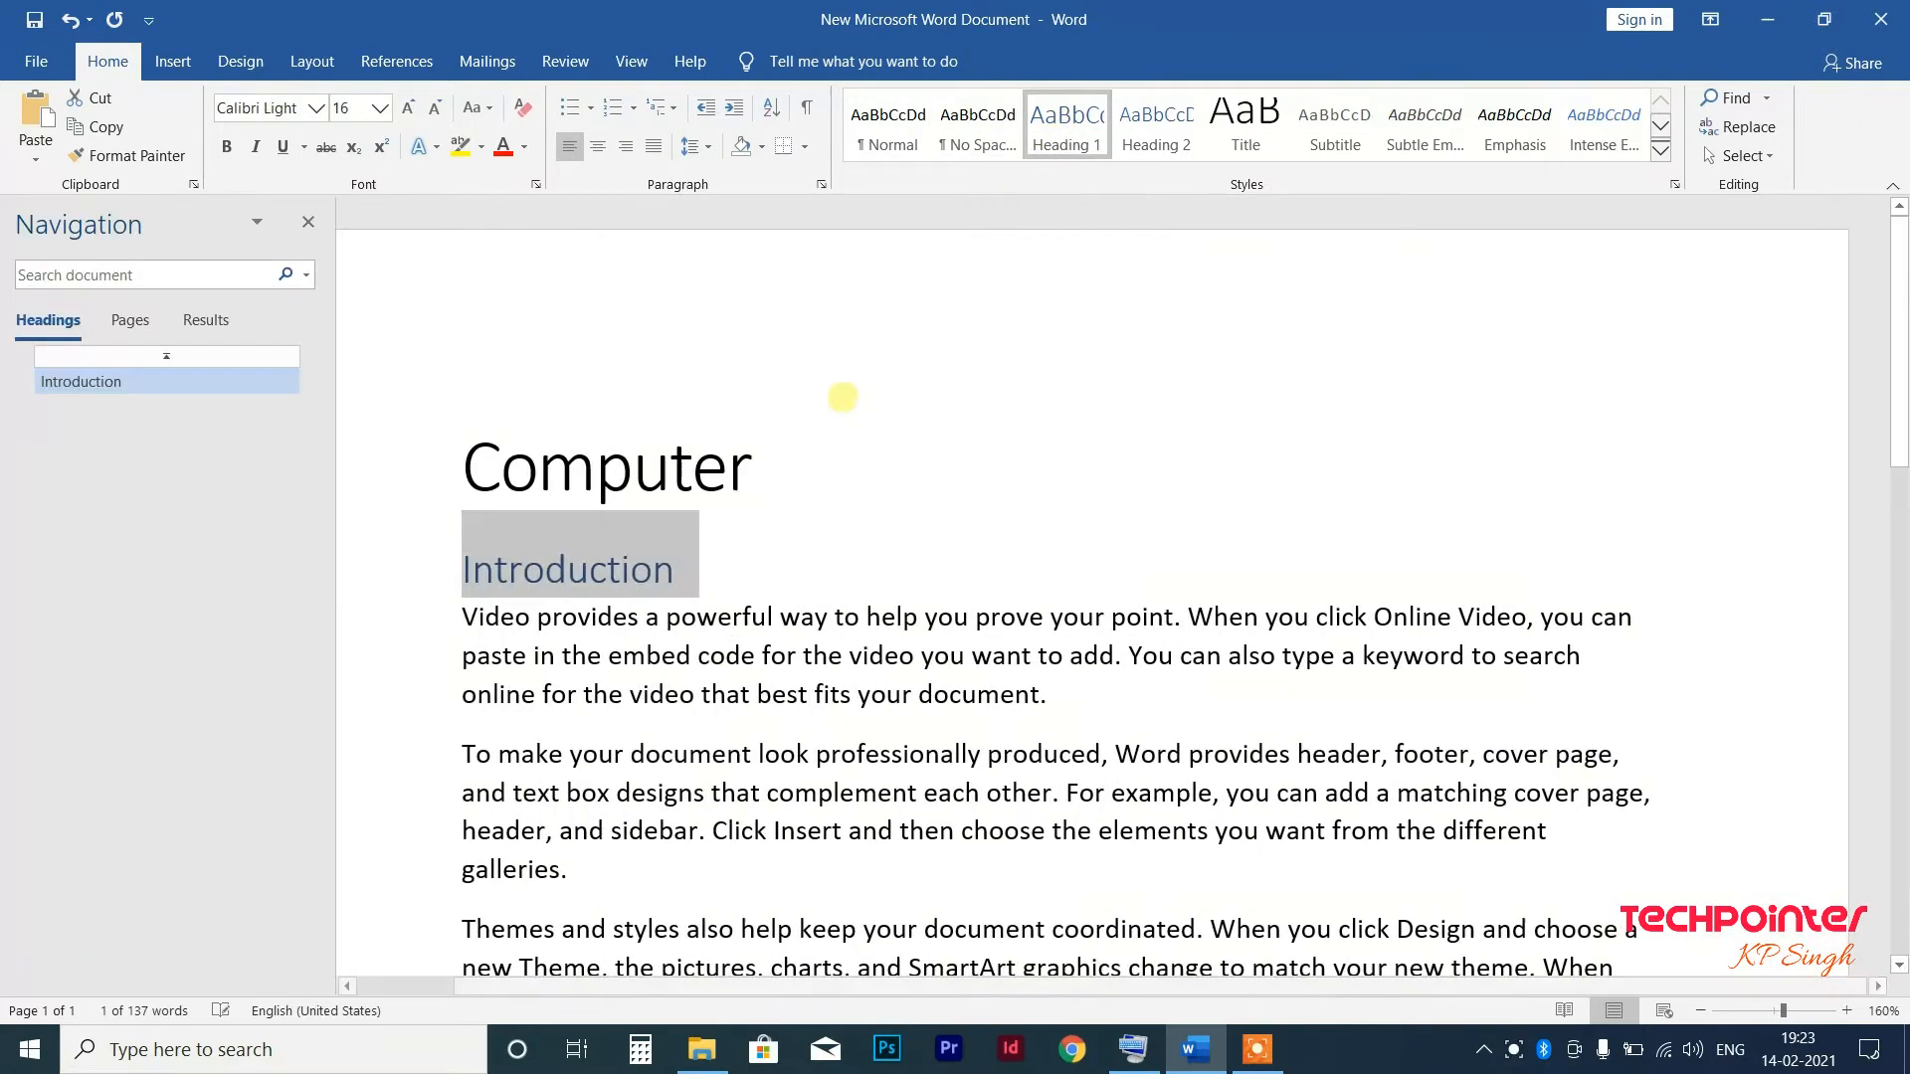
# Apply the Subtle Reference style to the paragraph beginning "To make your document look professionally produced".
pyautogui.click(519, 761)
pyautogui.moveTo(358, 754); pyautogui.dragTo(456, 876)
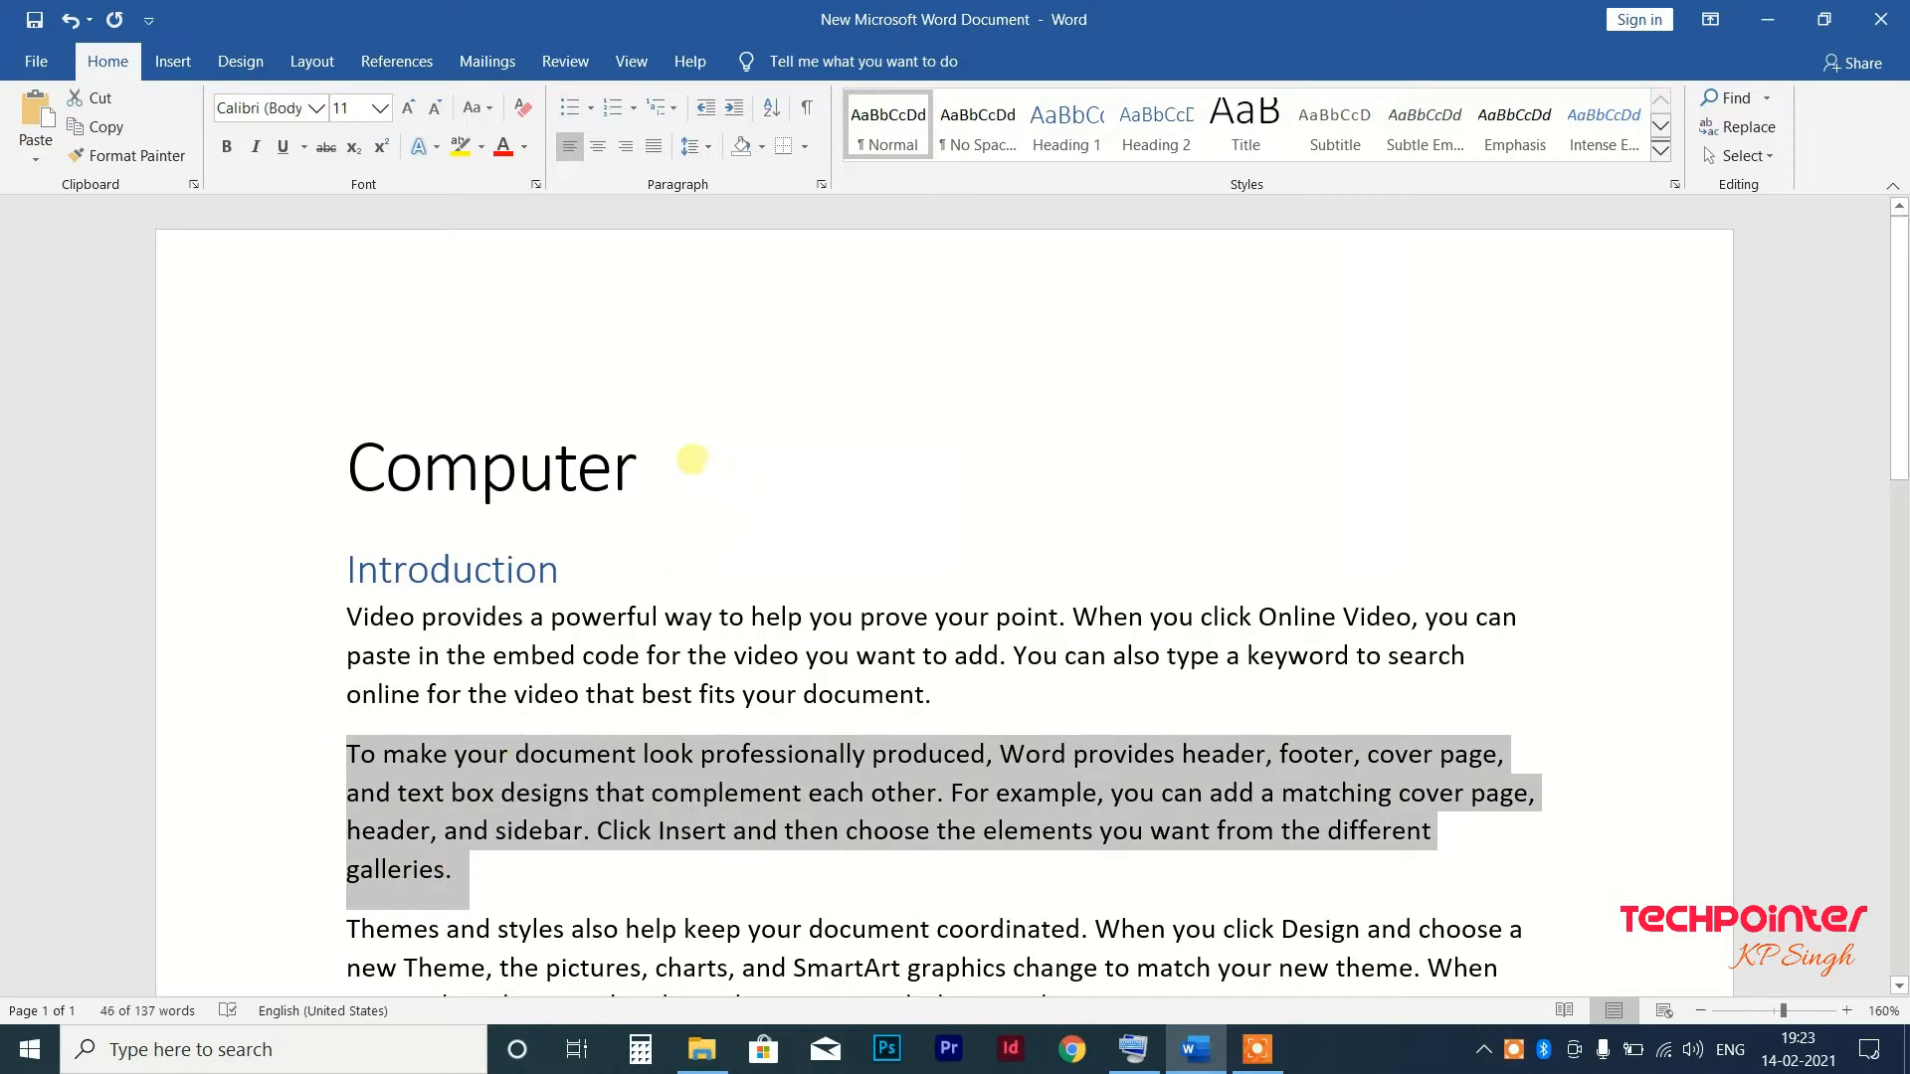
pyautogui.click(1659, 159)
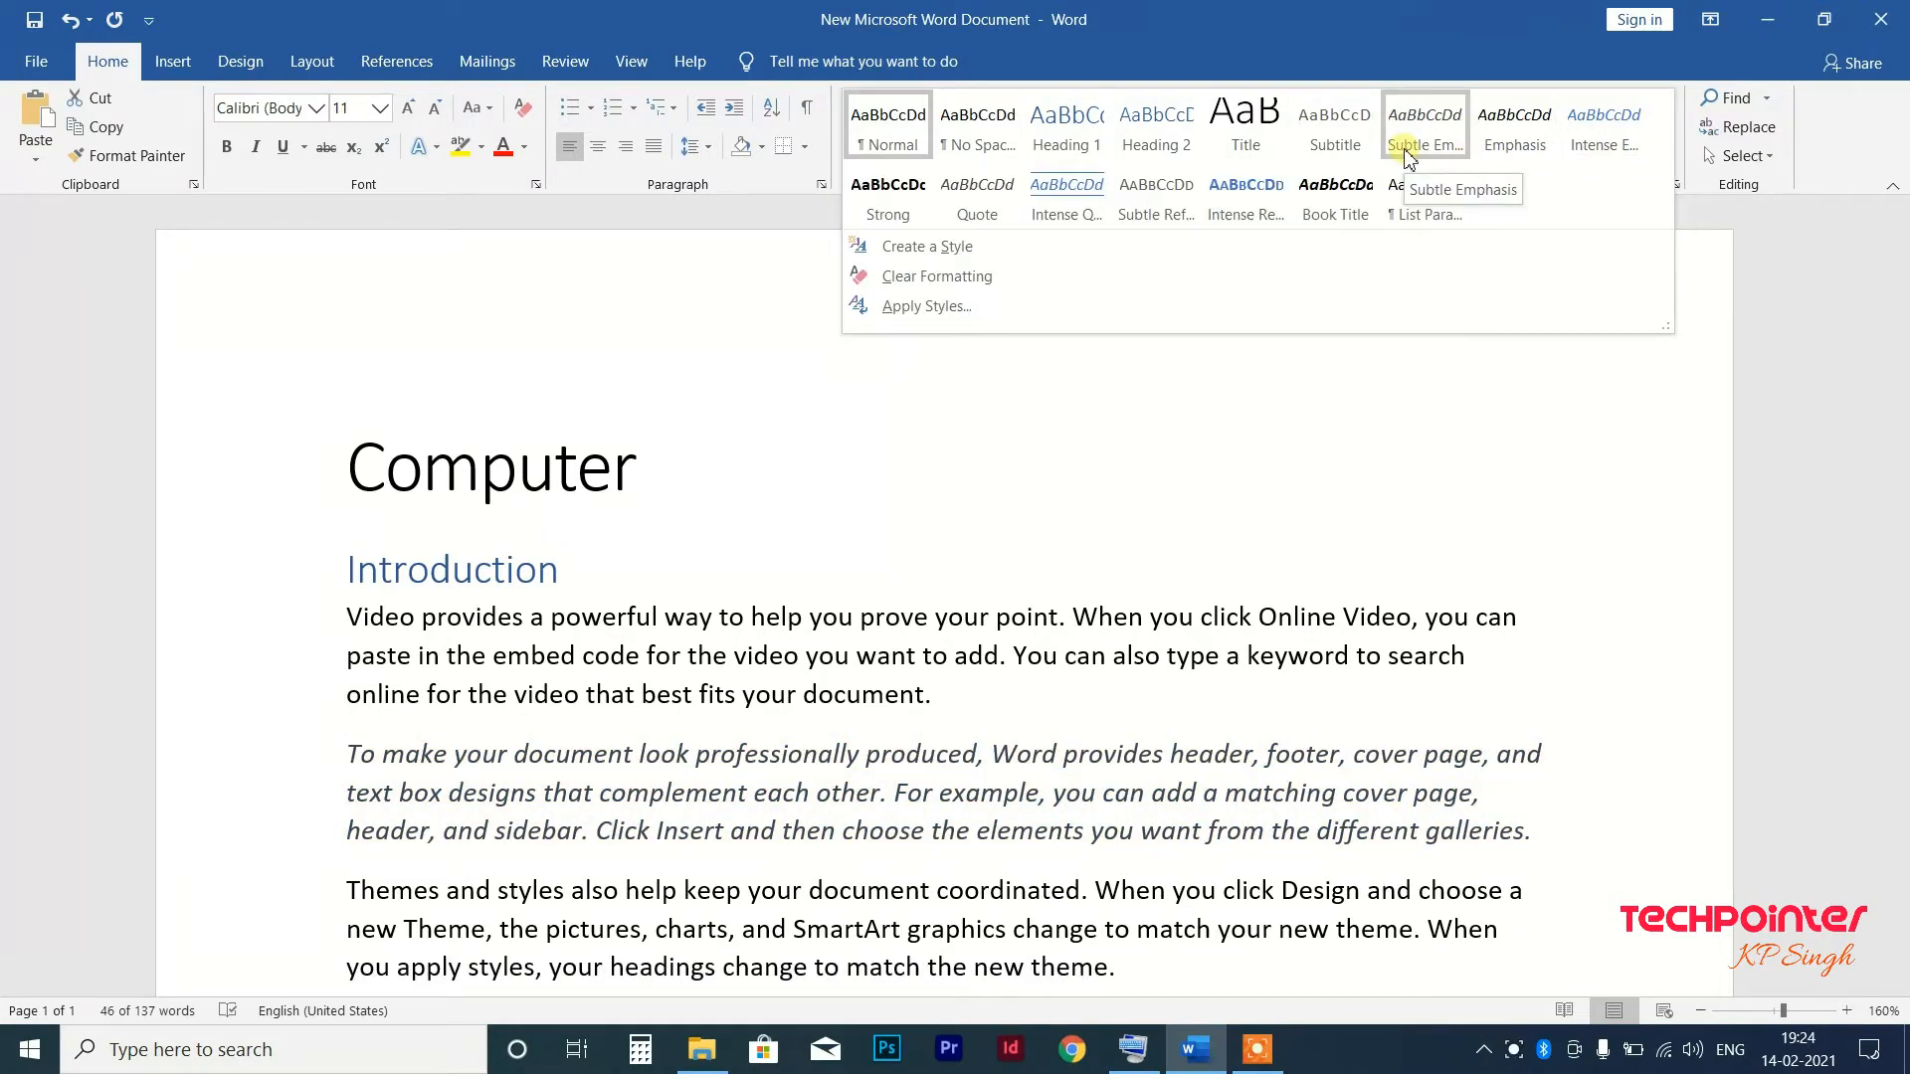
pyautogui.click(1156, 214)
# Apply the Main Event theme and the built-in Shaded style set to the document.
pyautogui.click(249, 64)
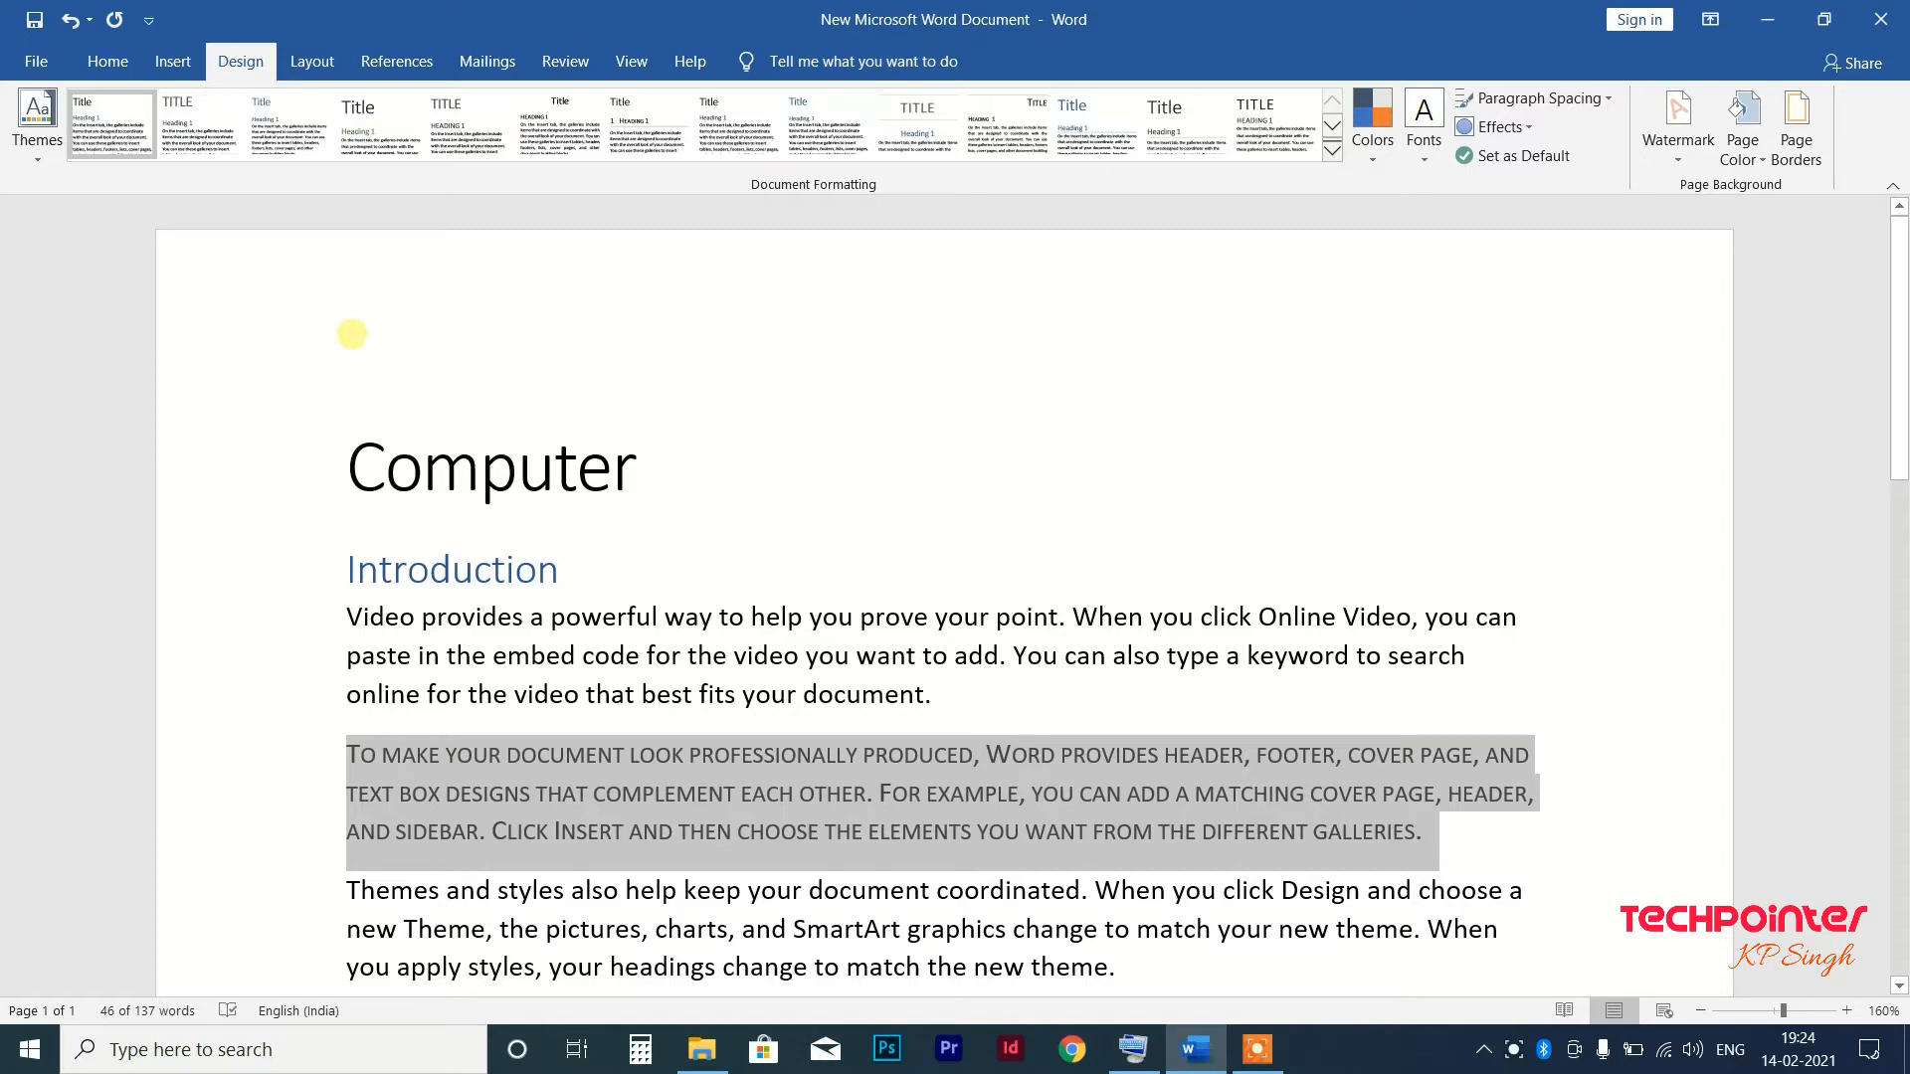
pyautogui.click(43, 158)
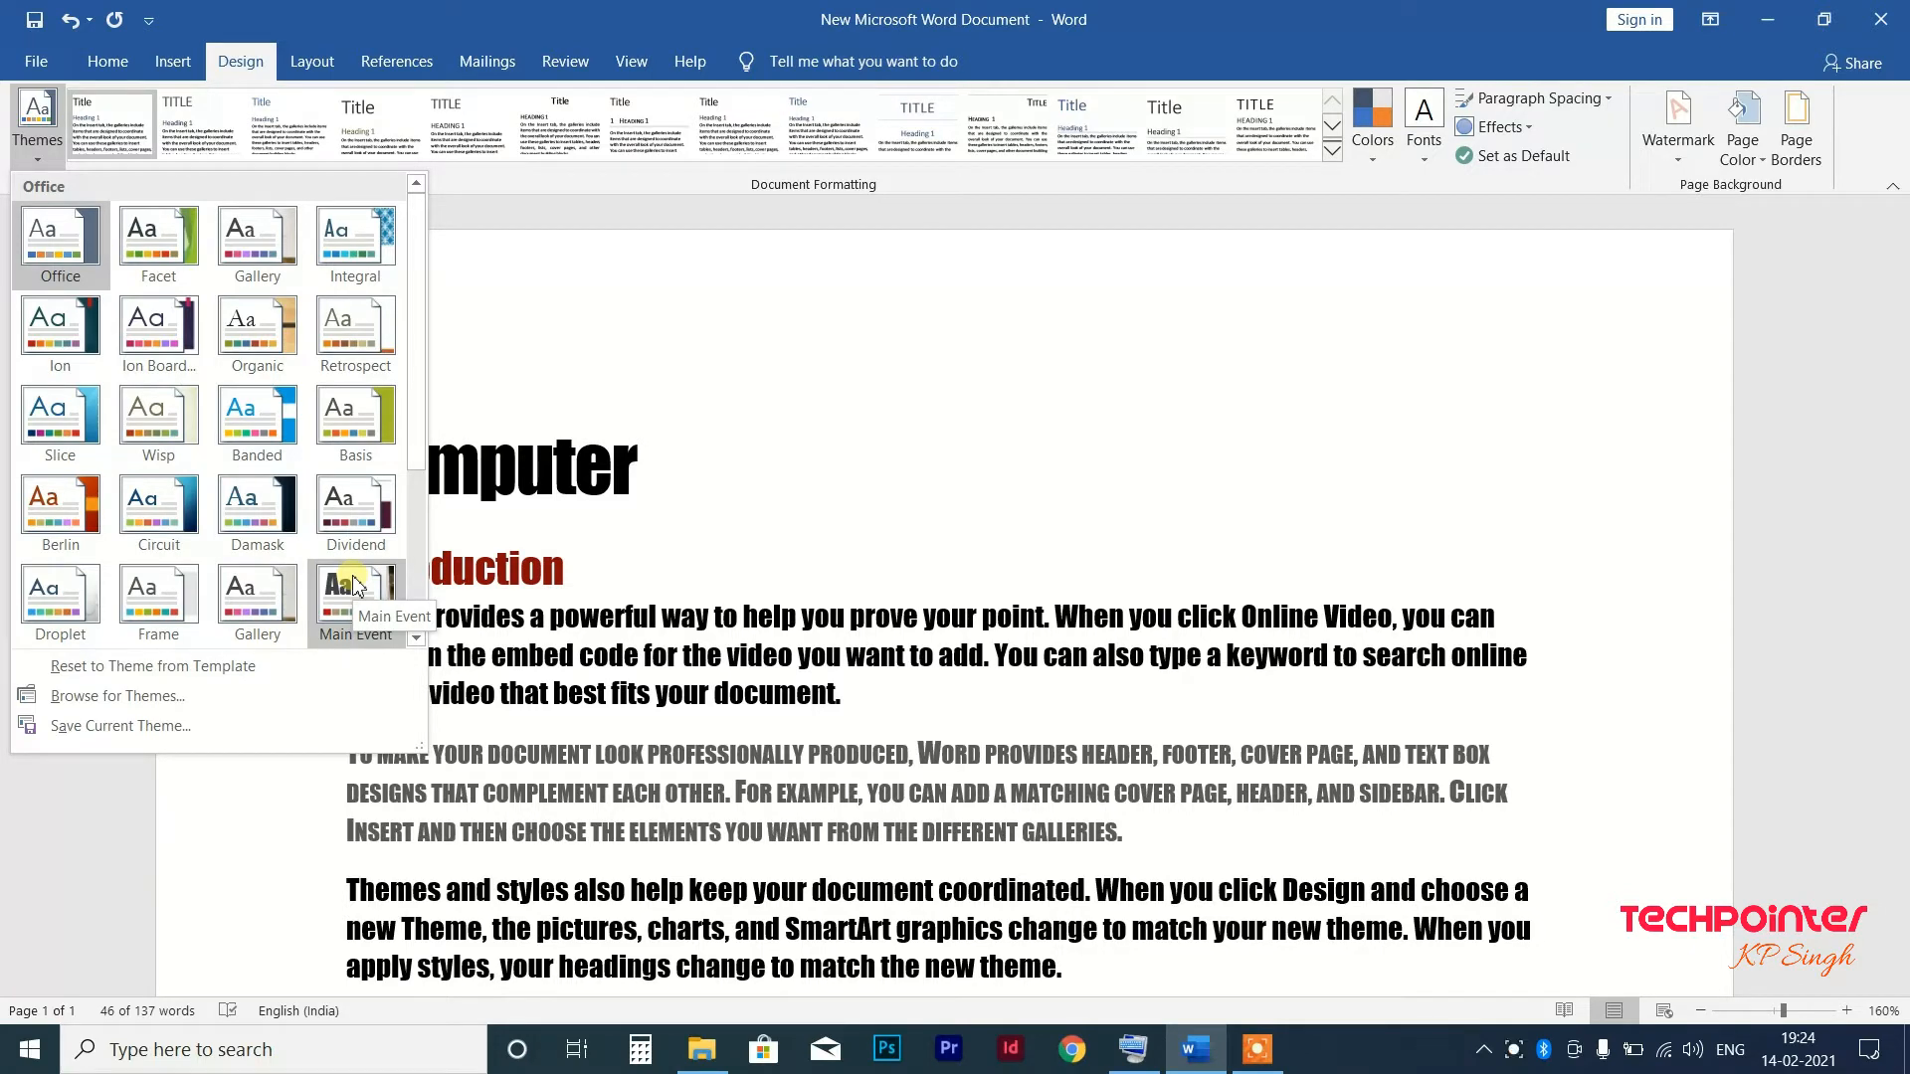
pyautogui.click(354, 585)
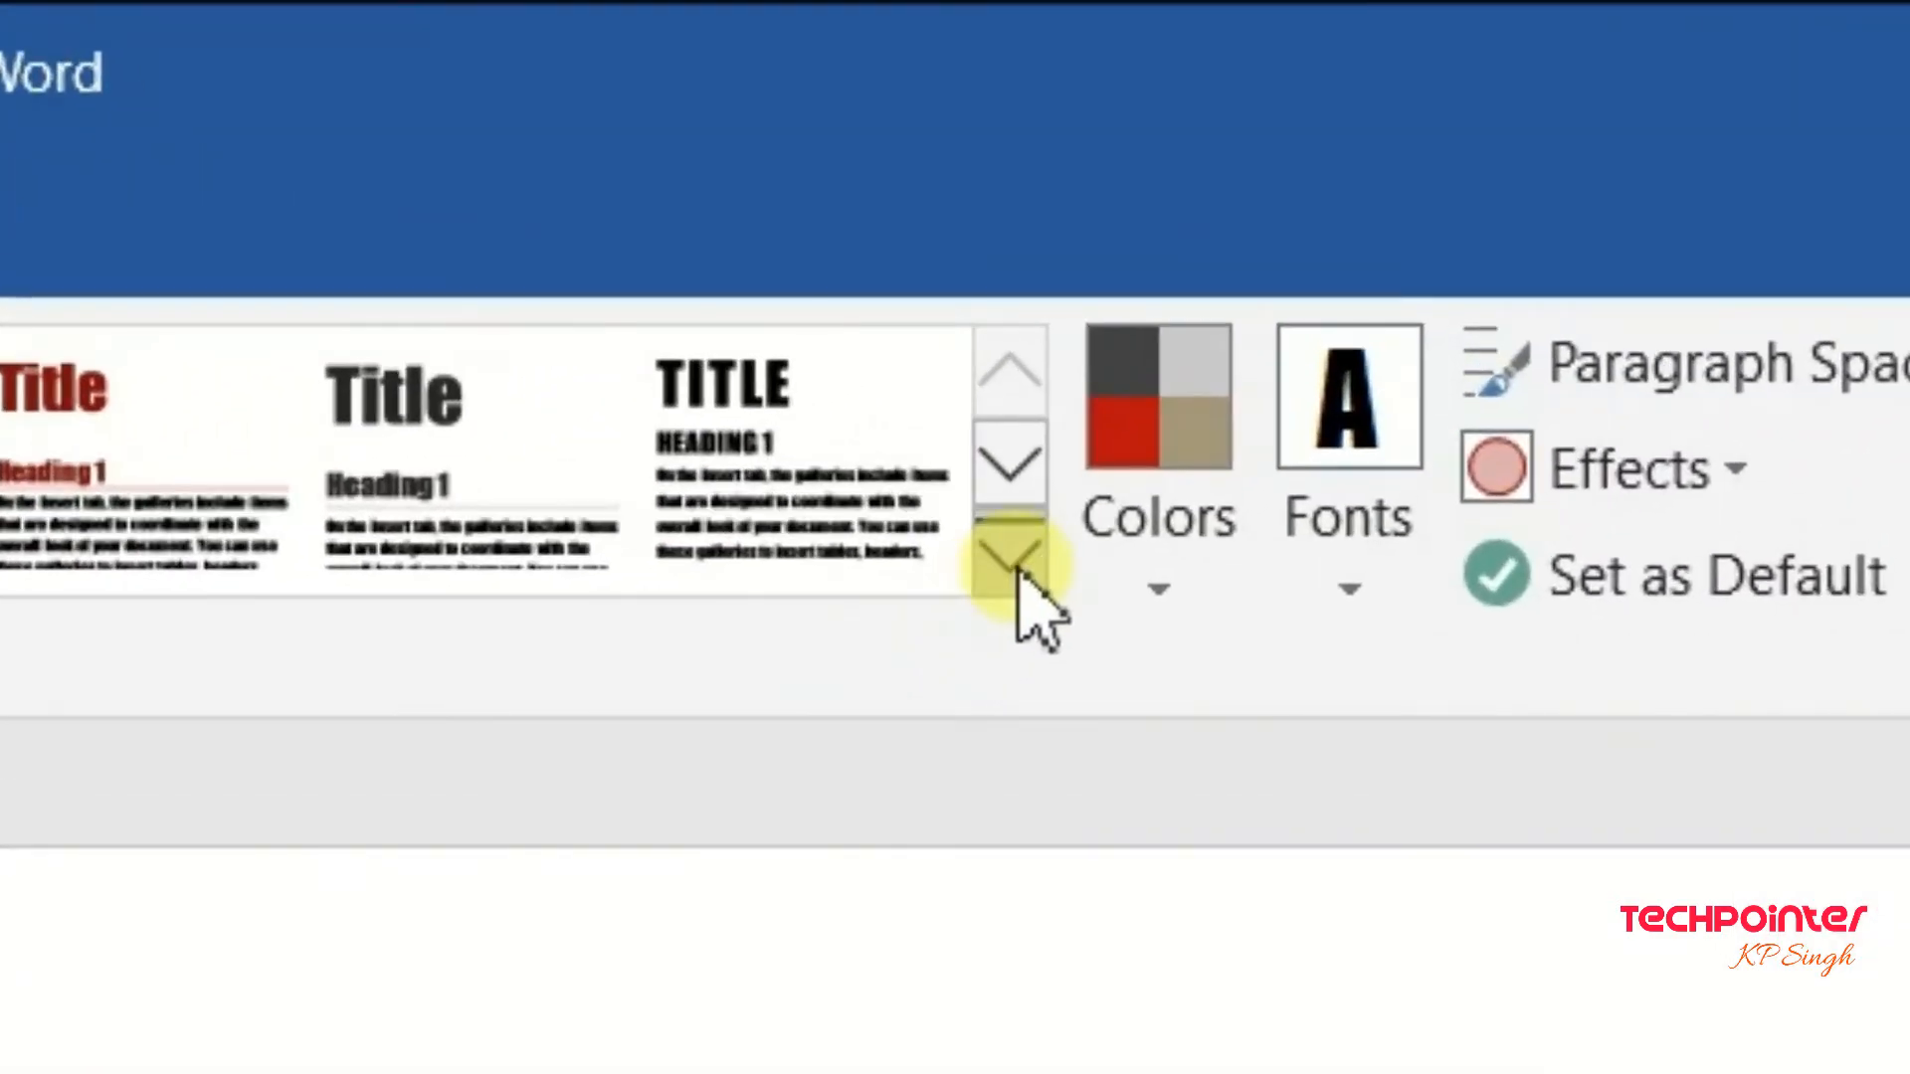
pyautogui.click(1017, 569)
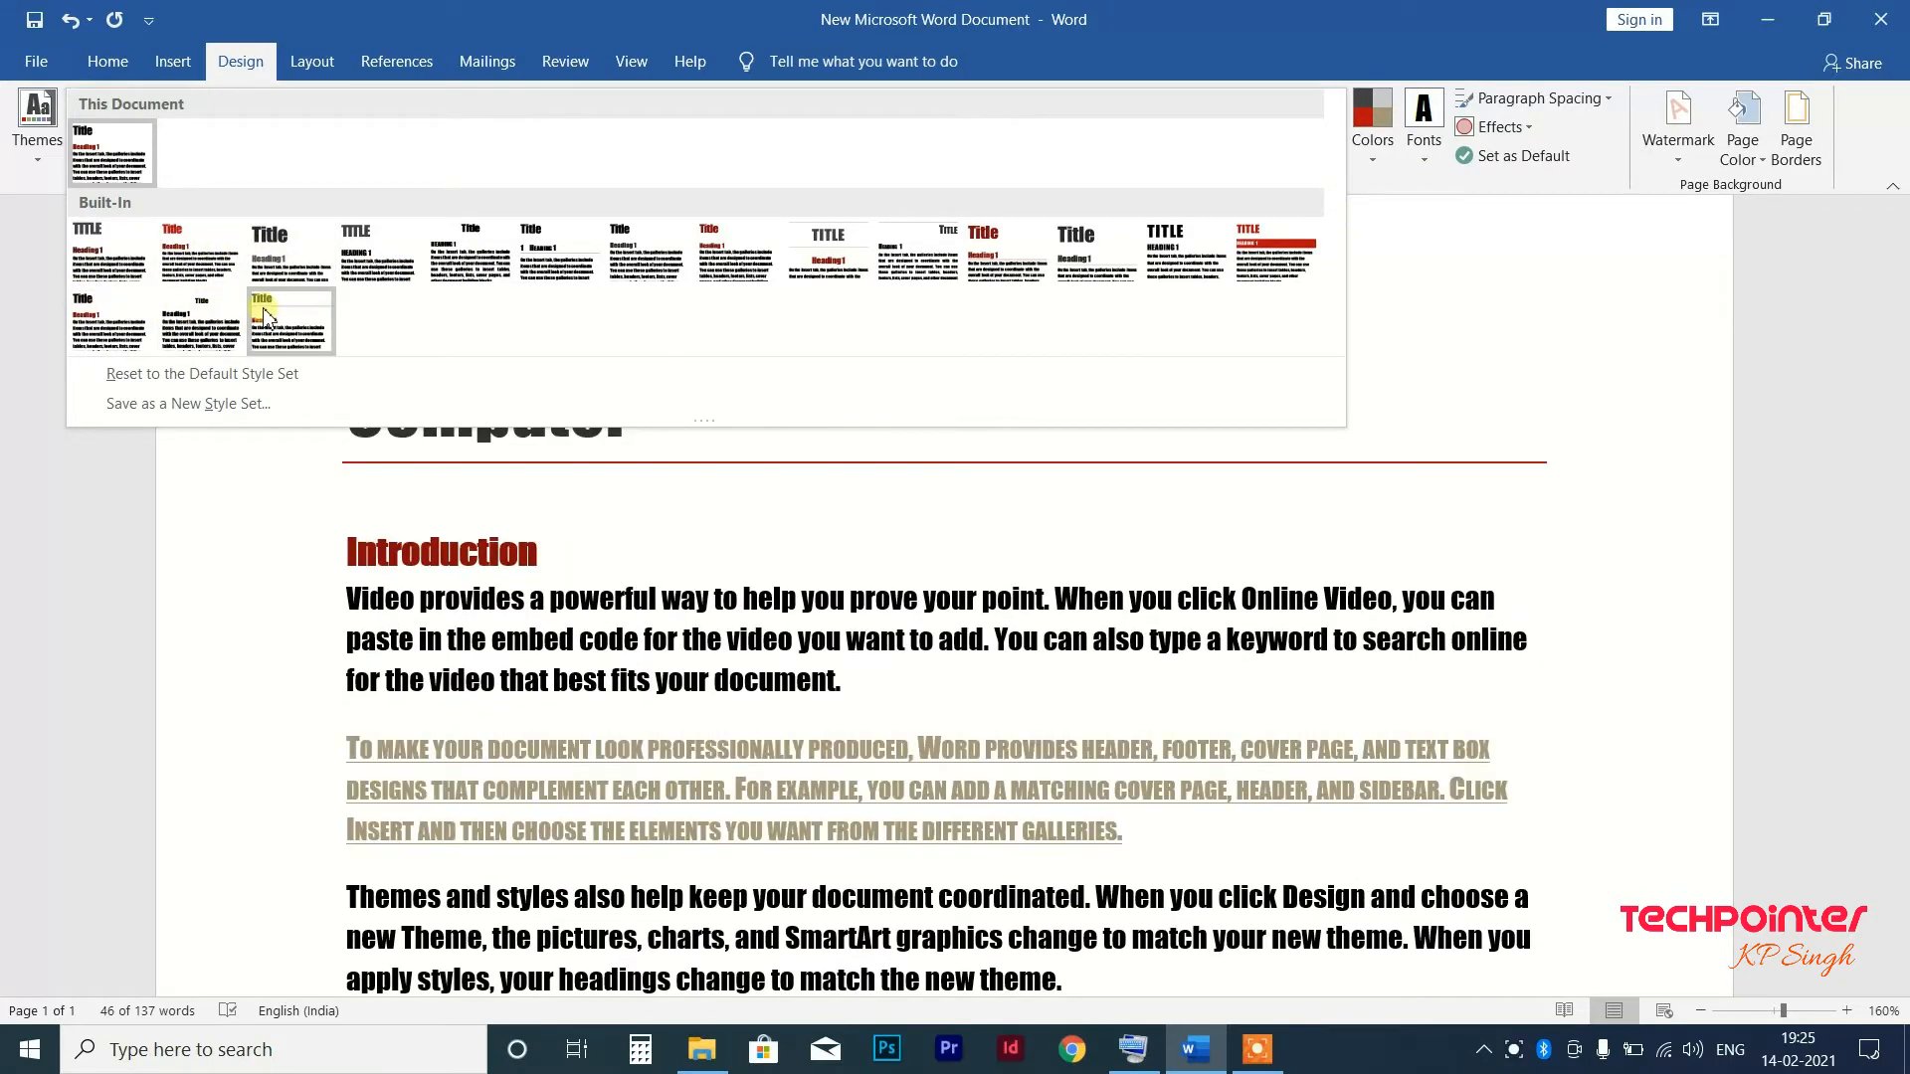
pyautogui.click(1287, 239)
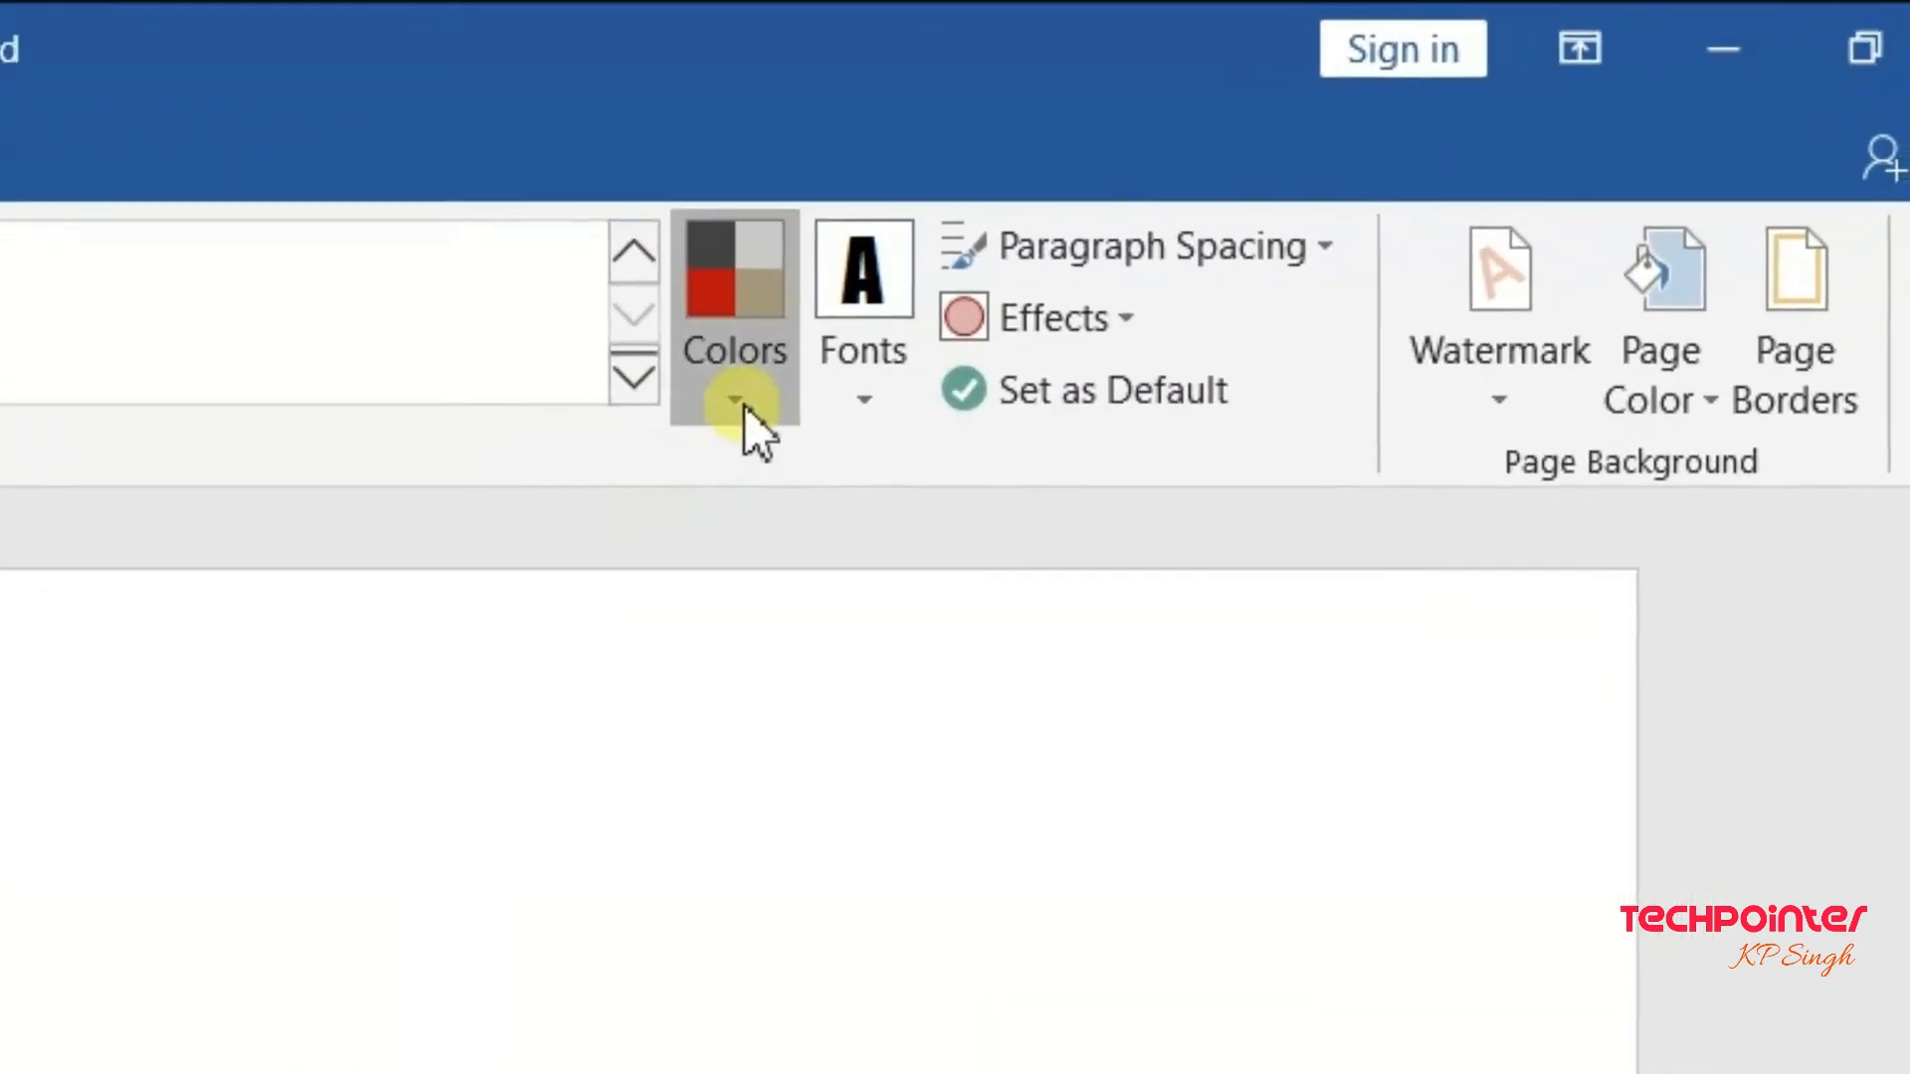
# Change the document's theme colors to the Marquee scheme.
pyautogui.click(611, 445)
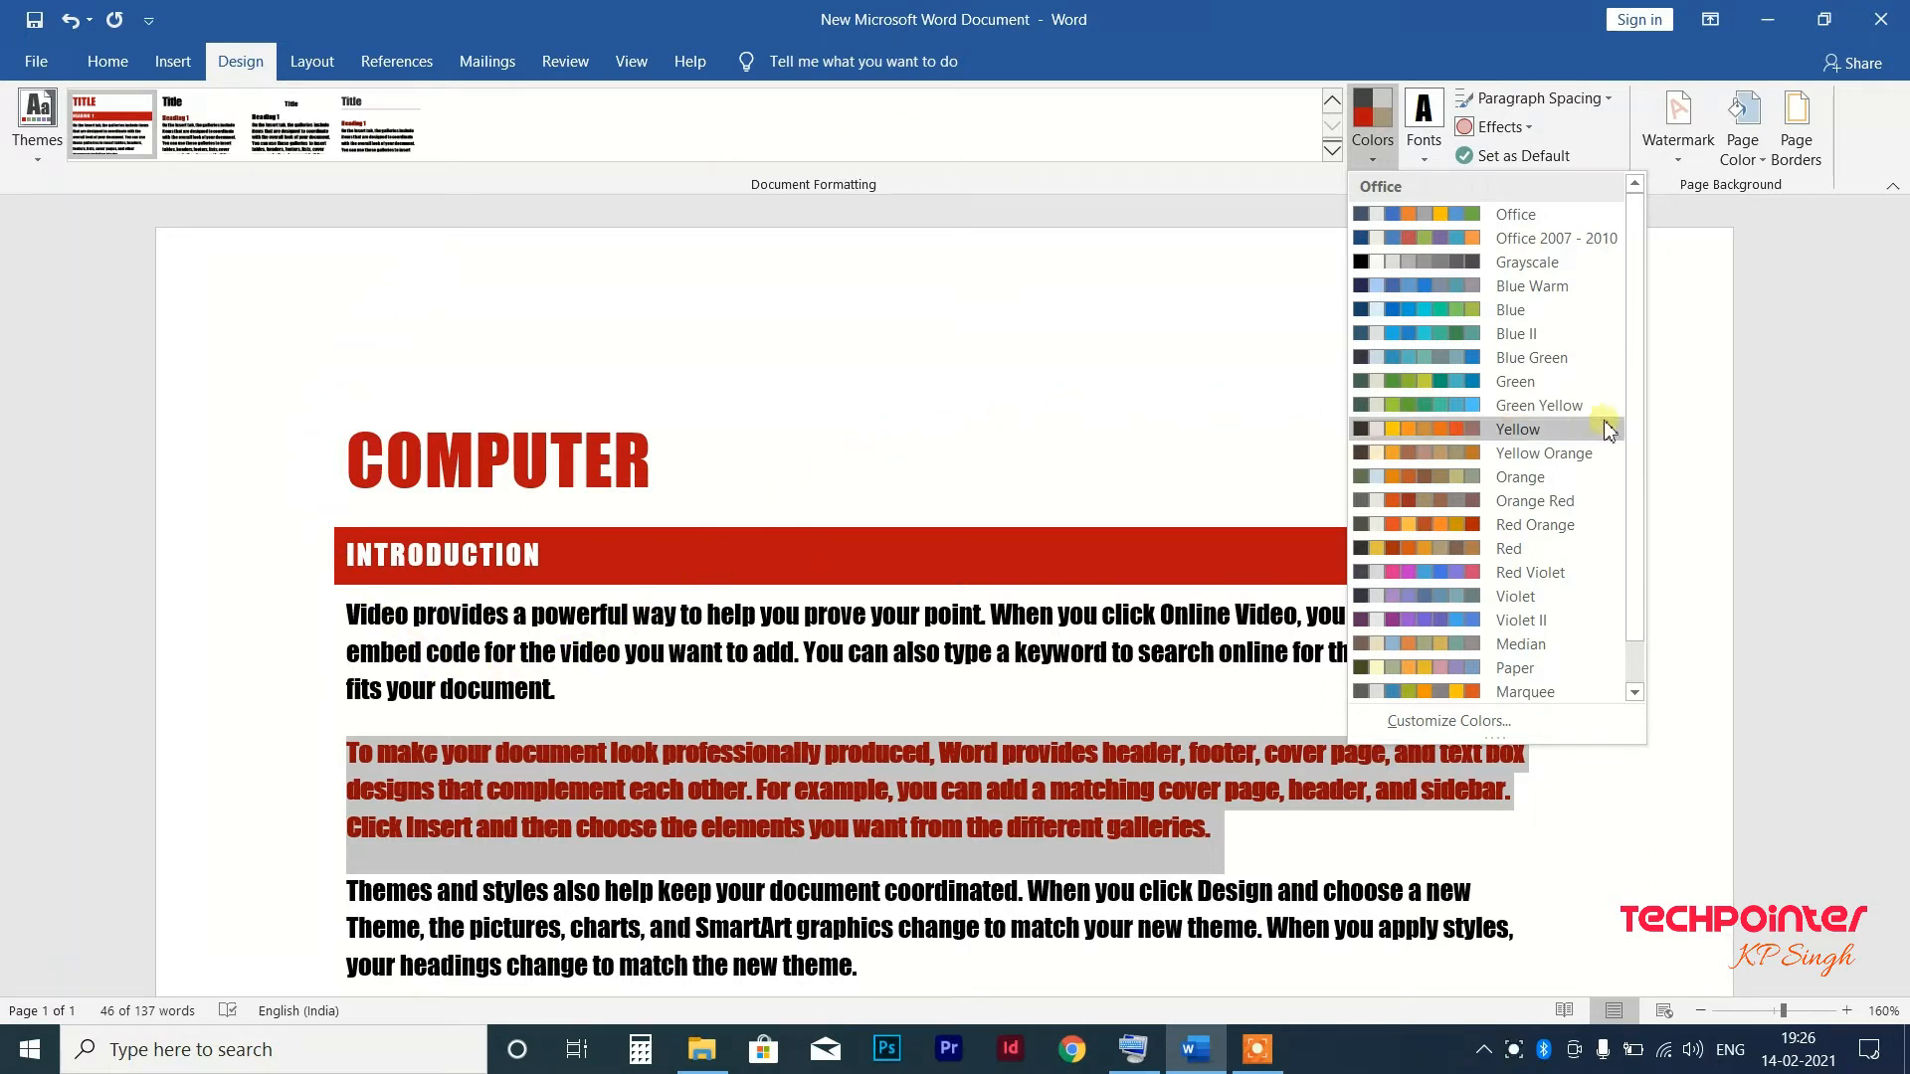
pyautogui.scroll(-1, 1405, 551)
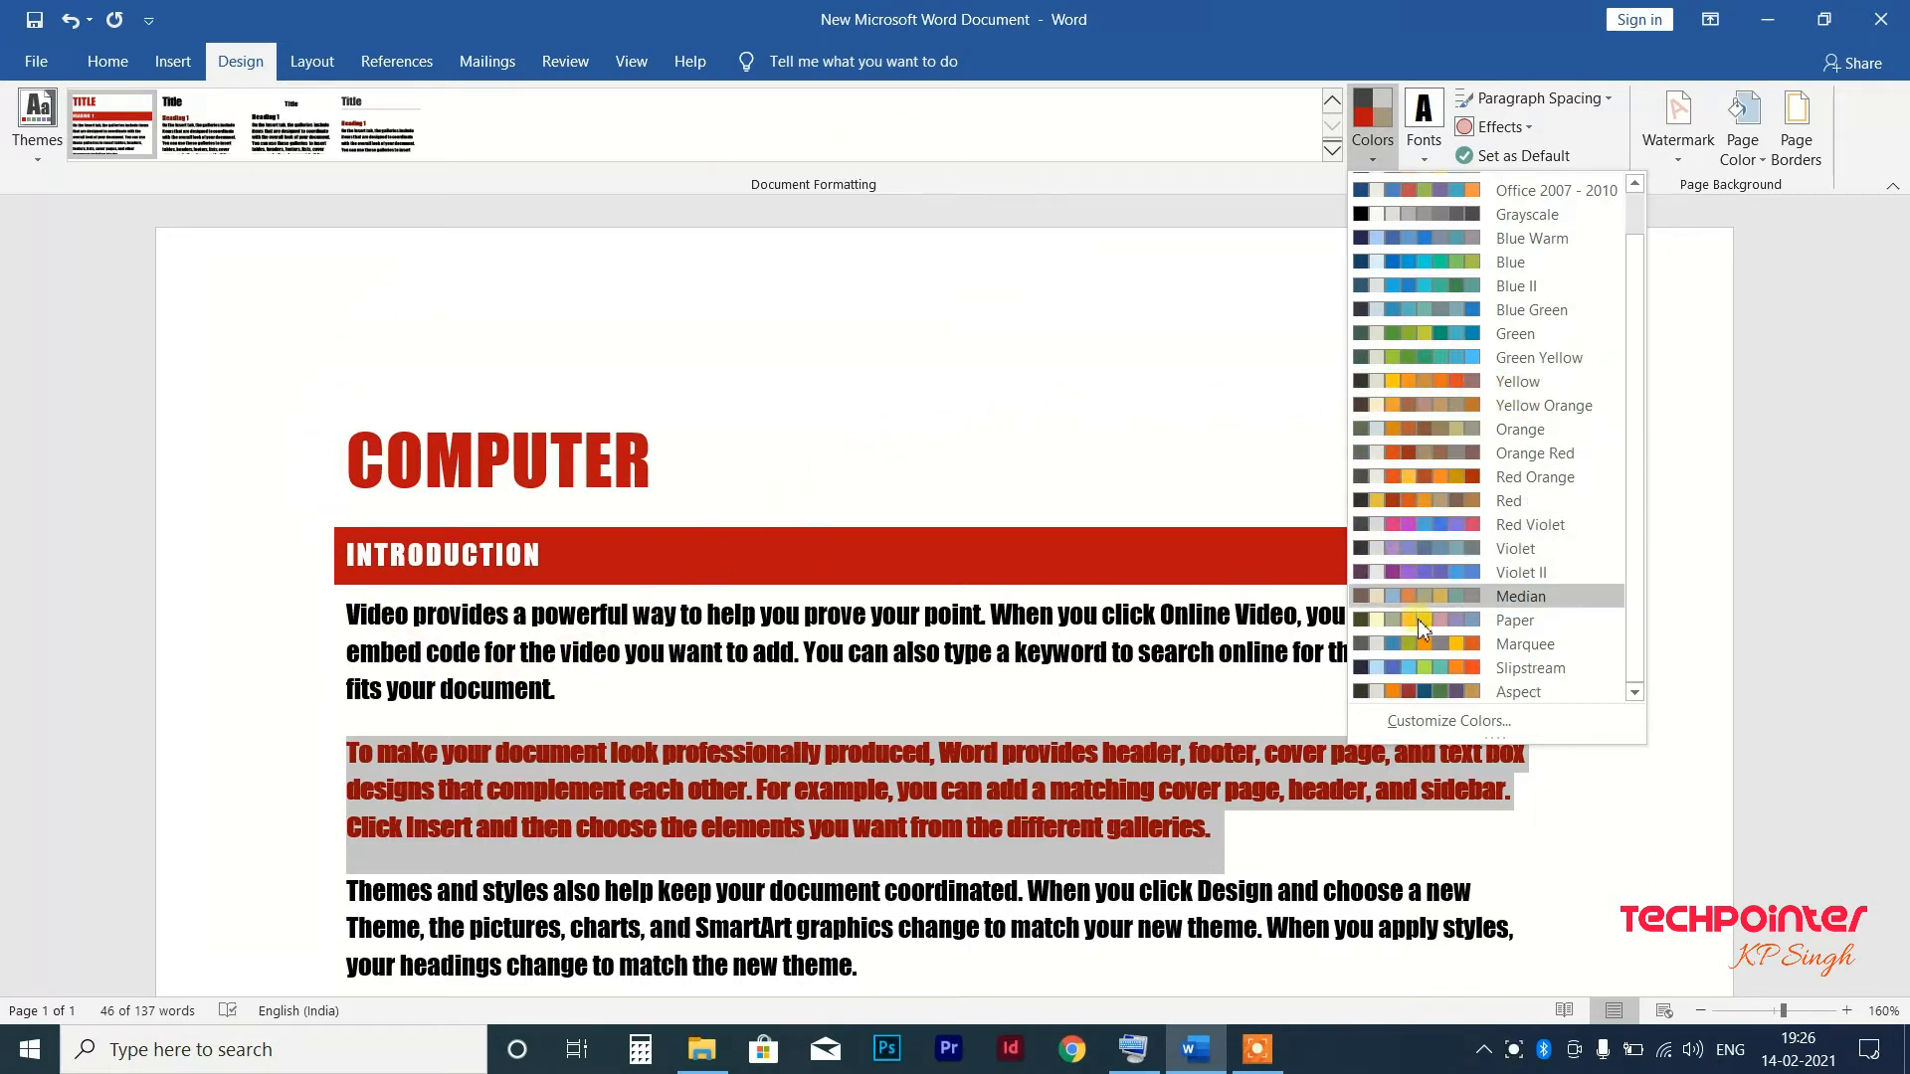
pyautogui.click(1443, 657)
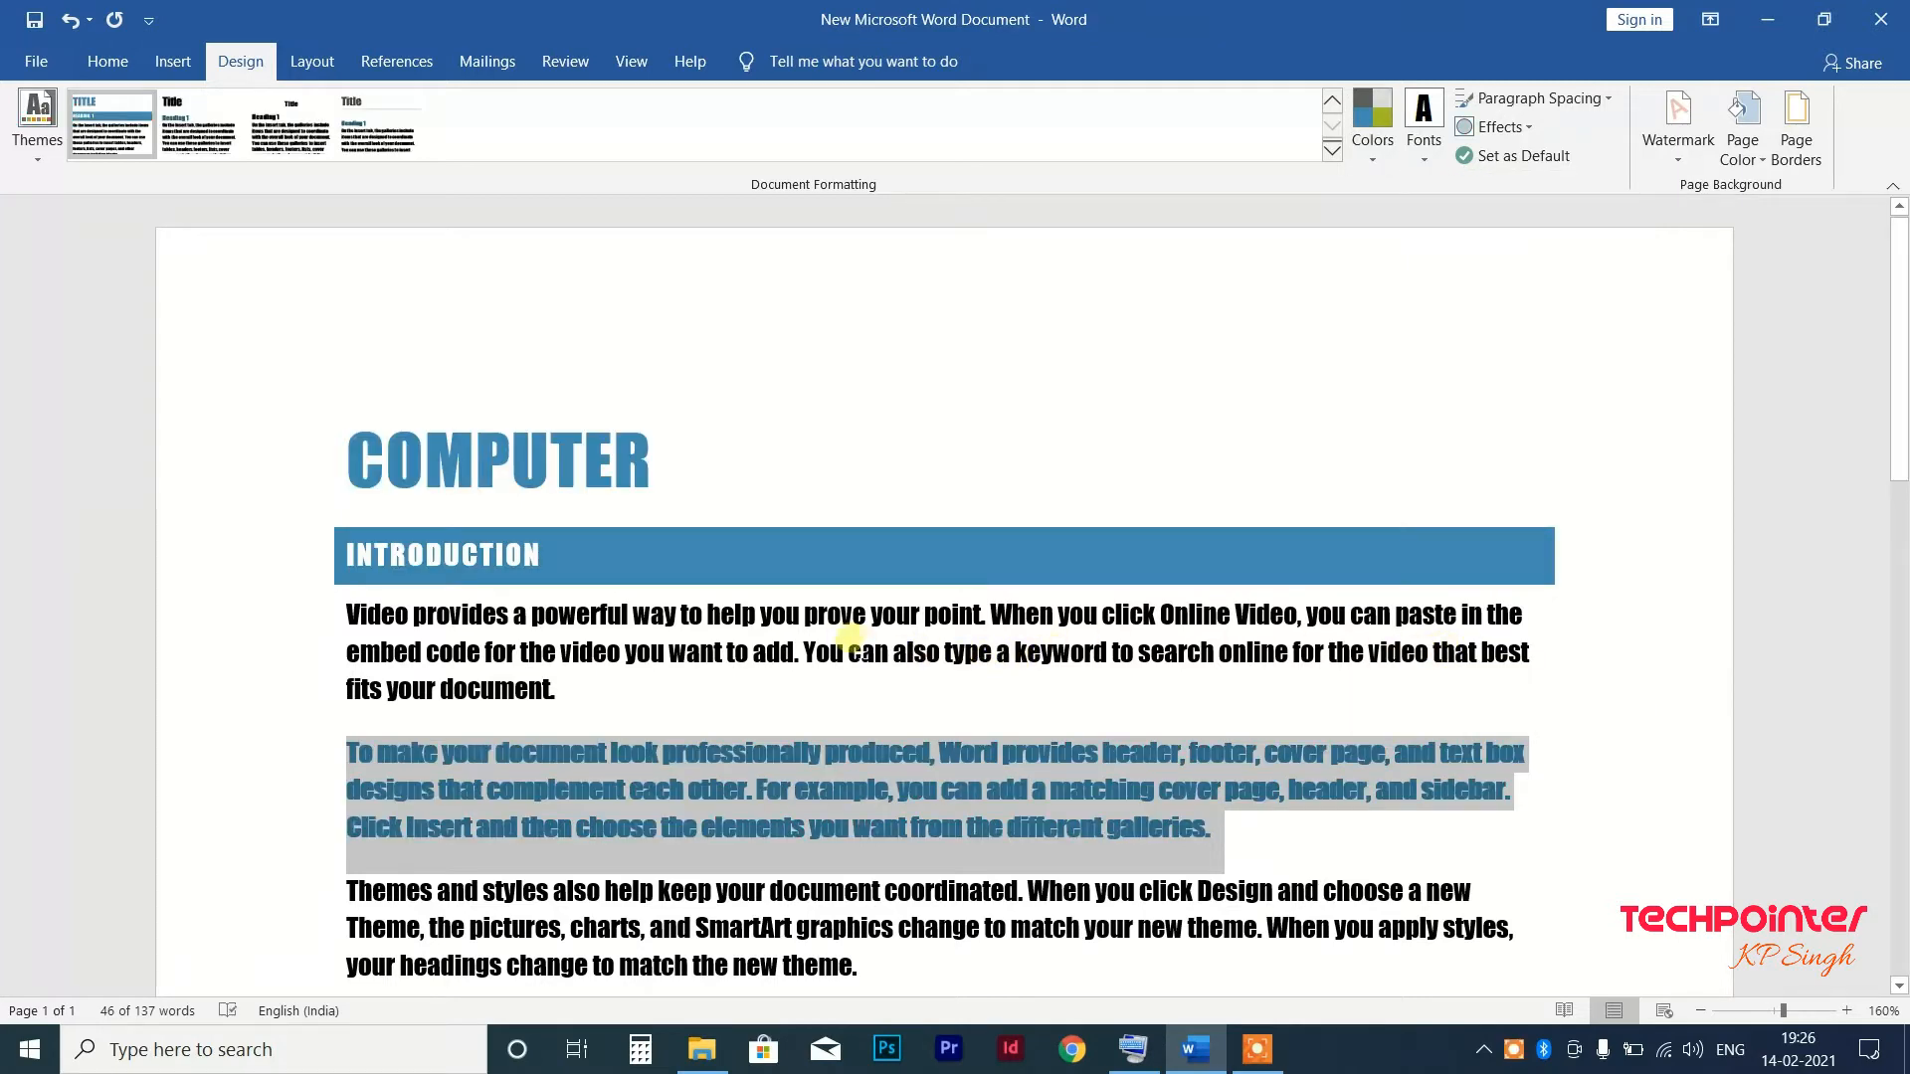
# Set the document's theme colors to the Red Violet scheme.
pyautogui.click(1378, 149)
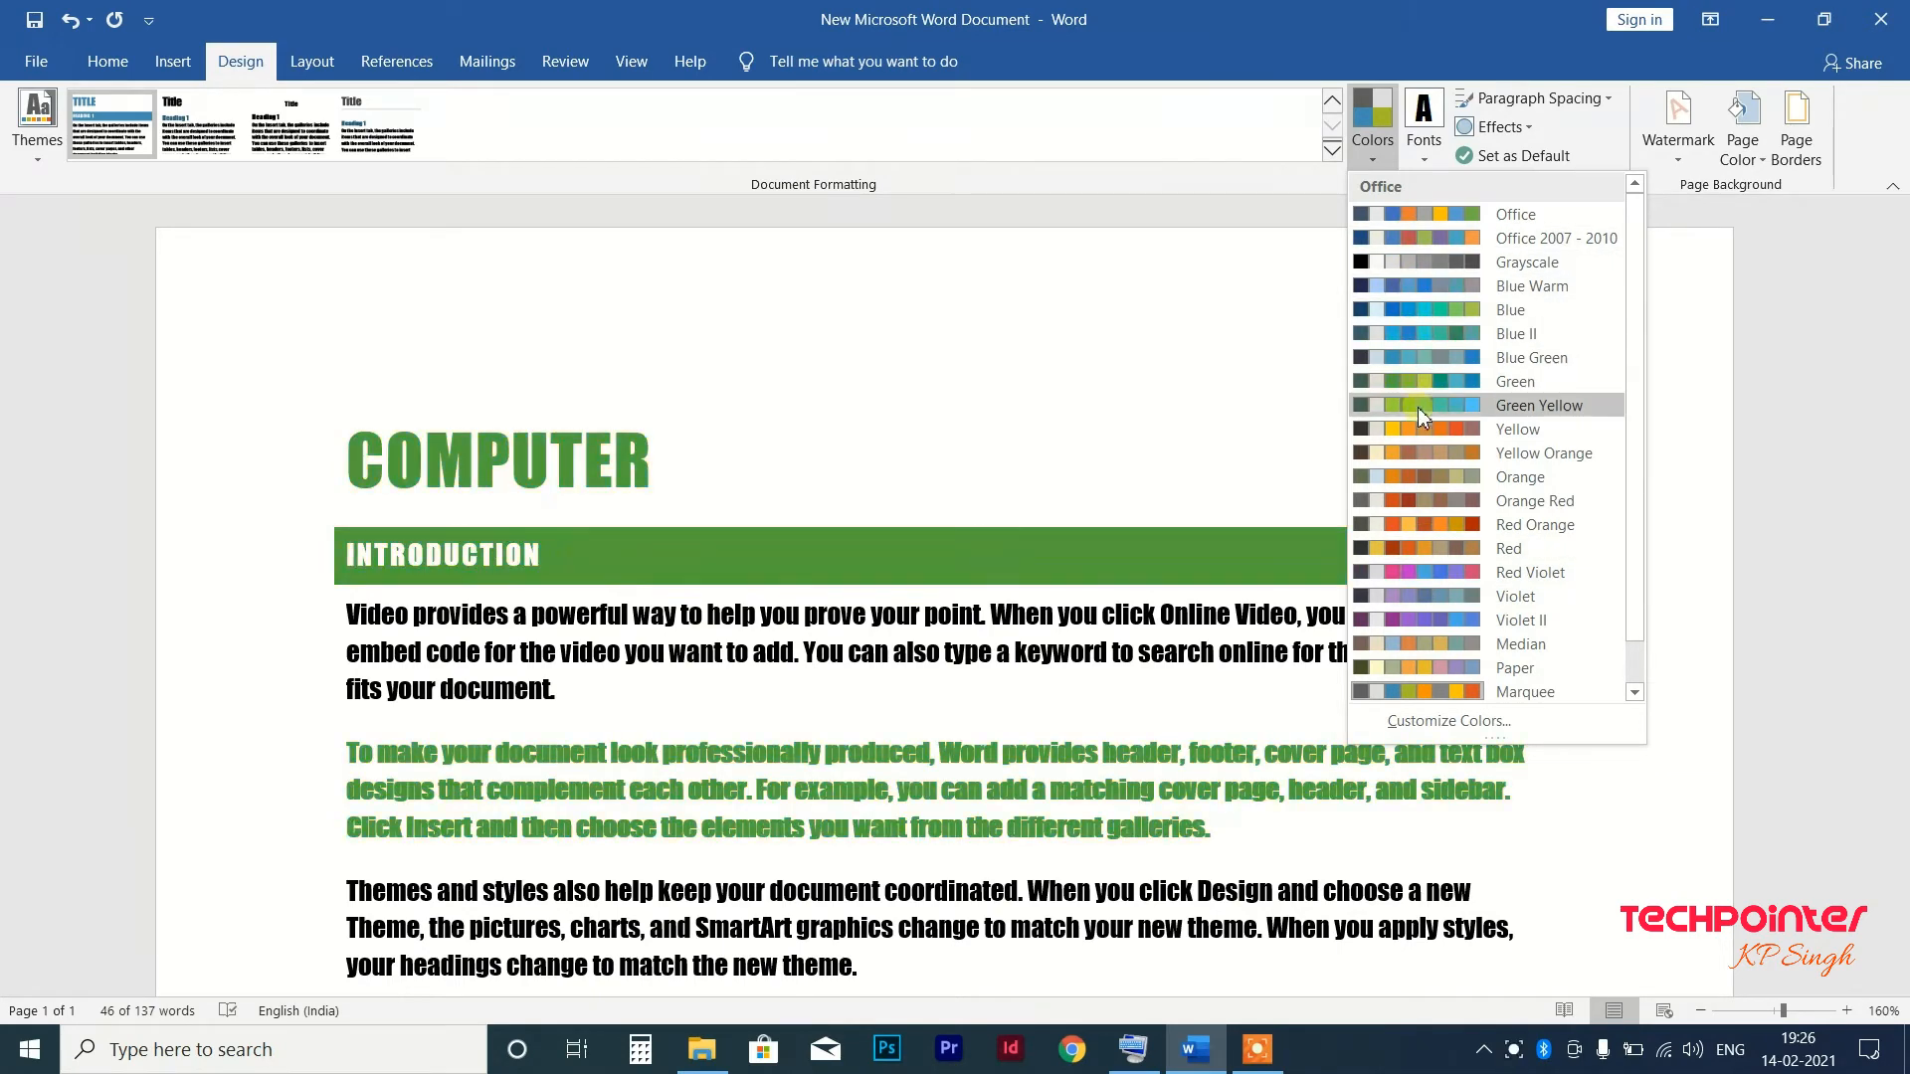
pyautogui.click(1433, 575)
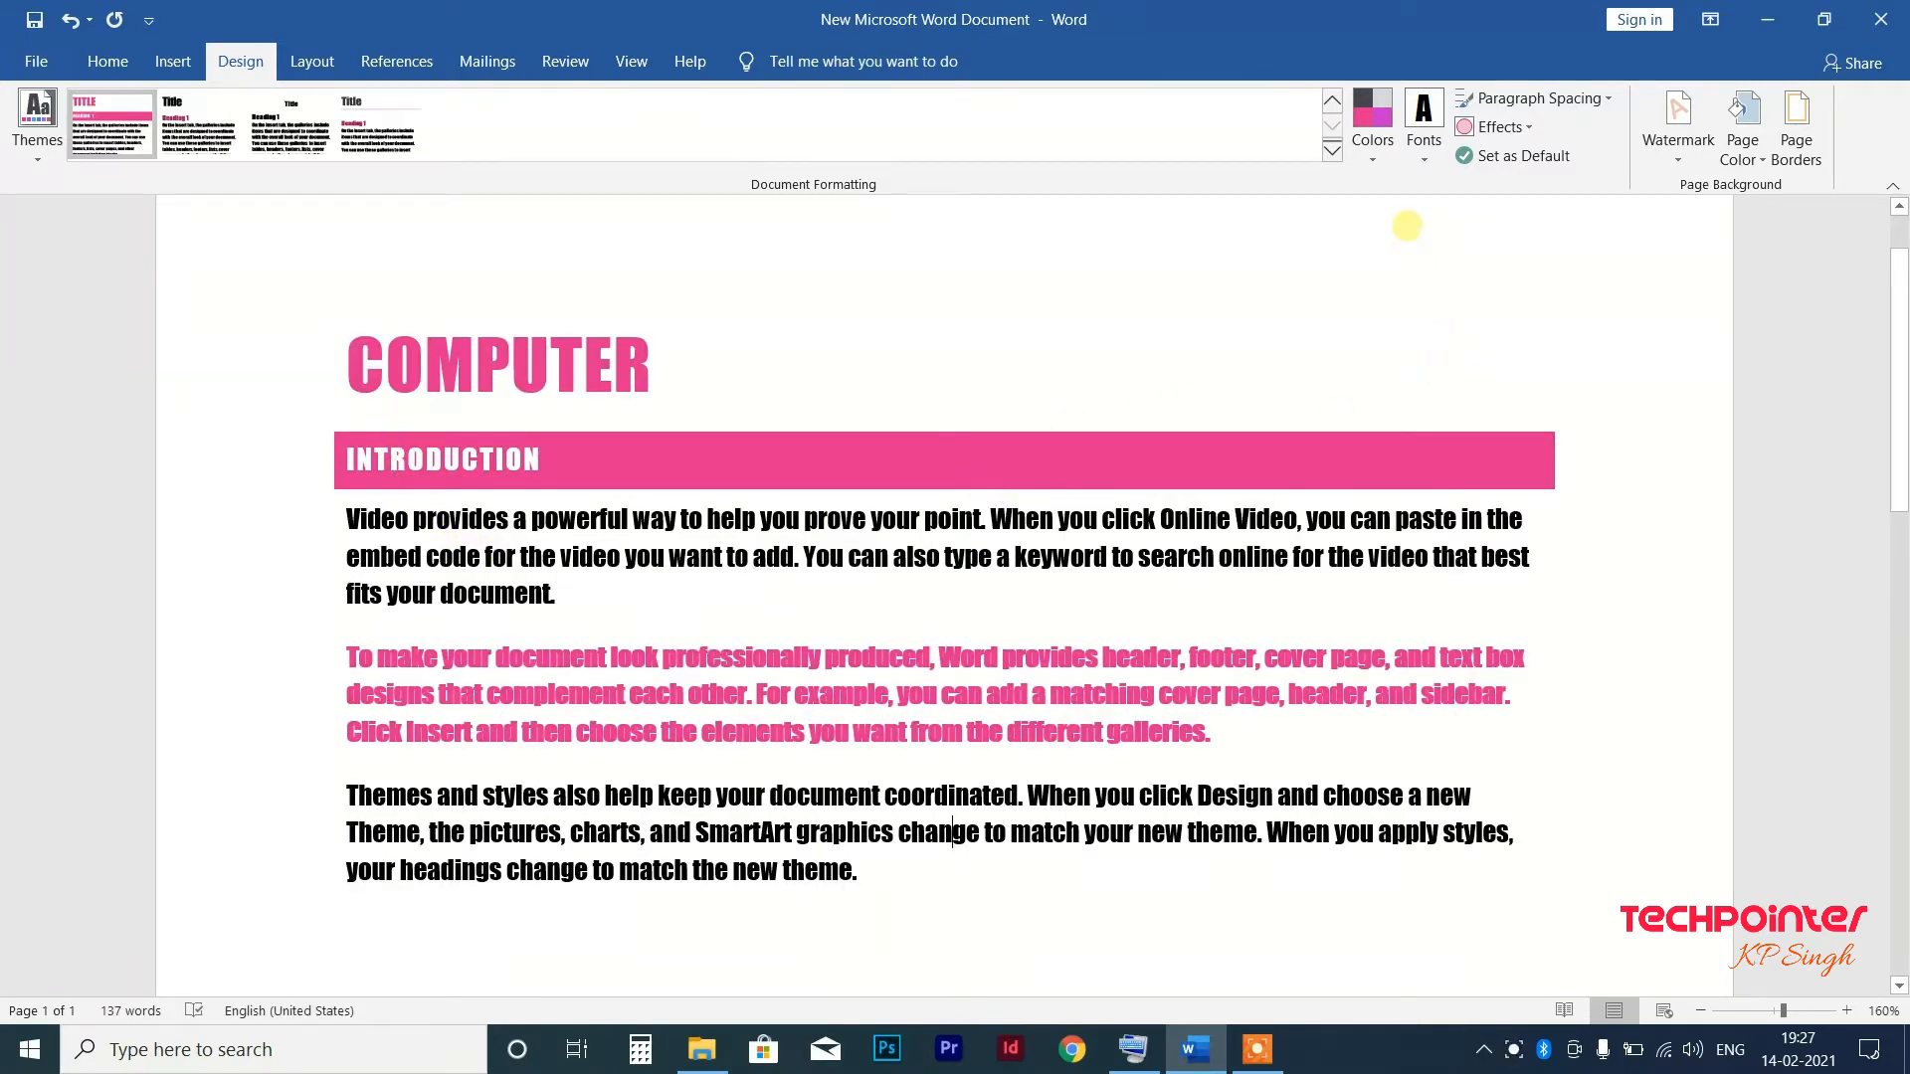
# Examine the heading fonts offered for a new custom theme font set, and leave without saving one.
pyautogui.click(1422, 159)
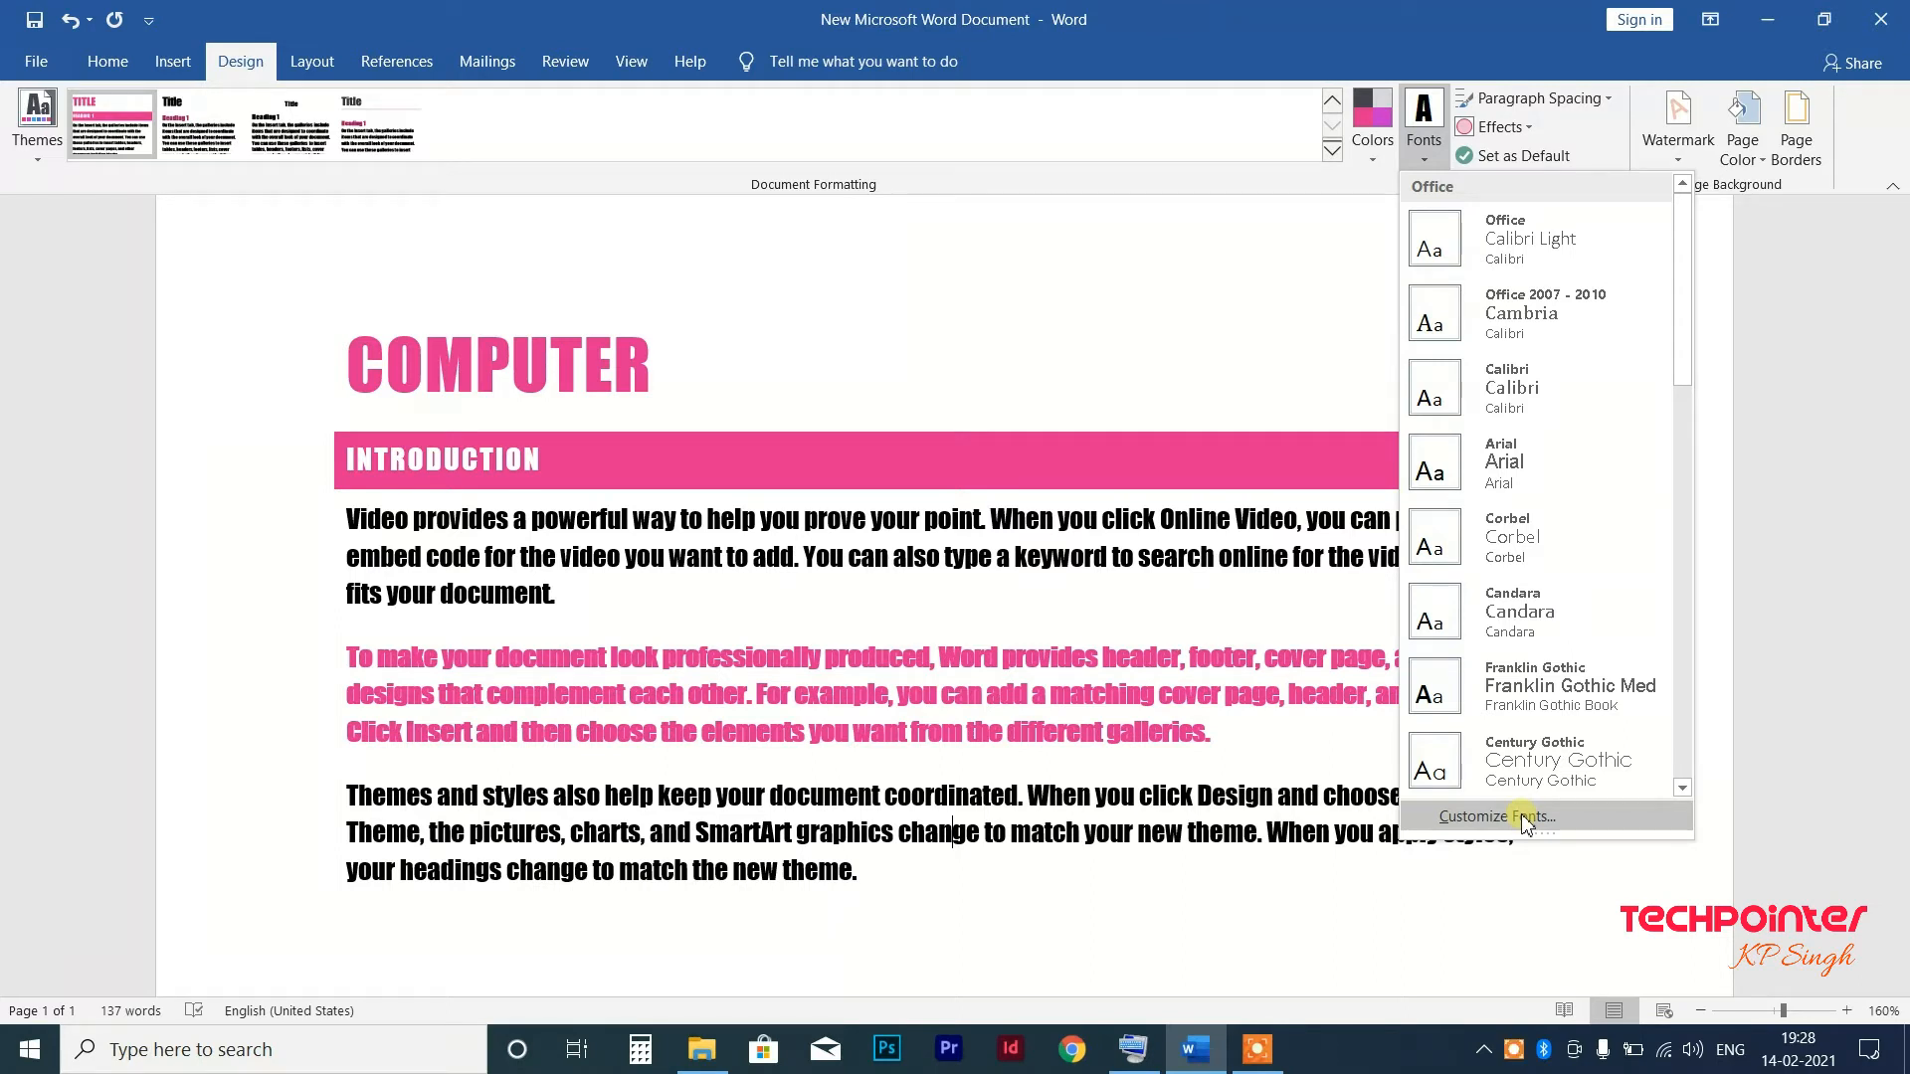
pyautogui.click(1523, 818)
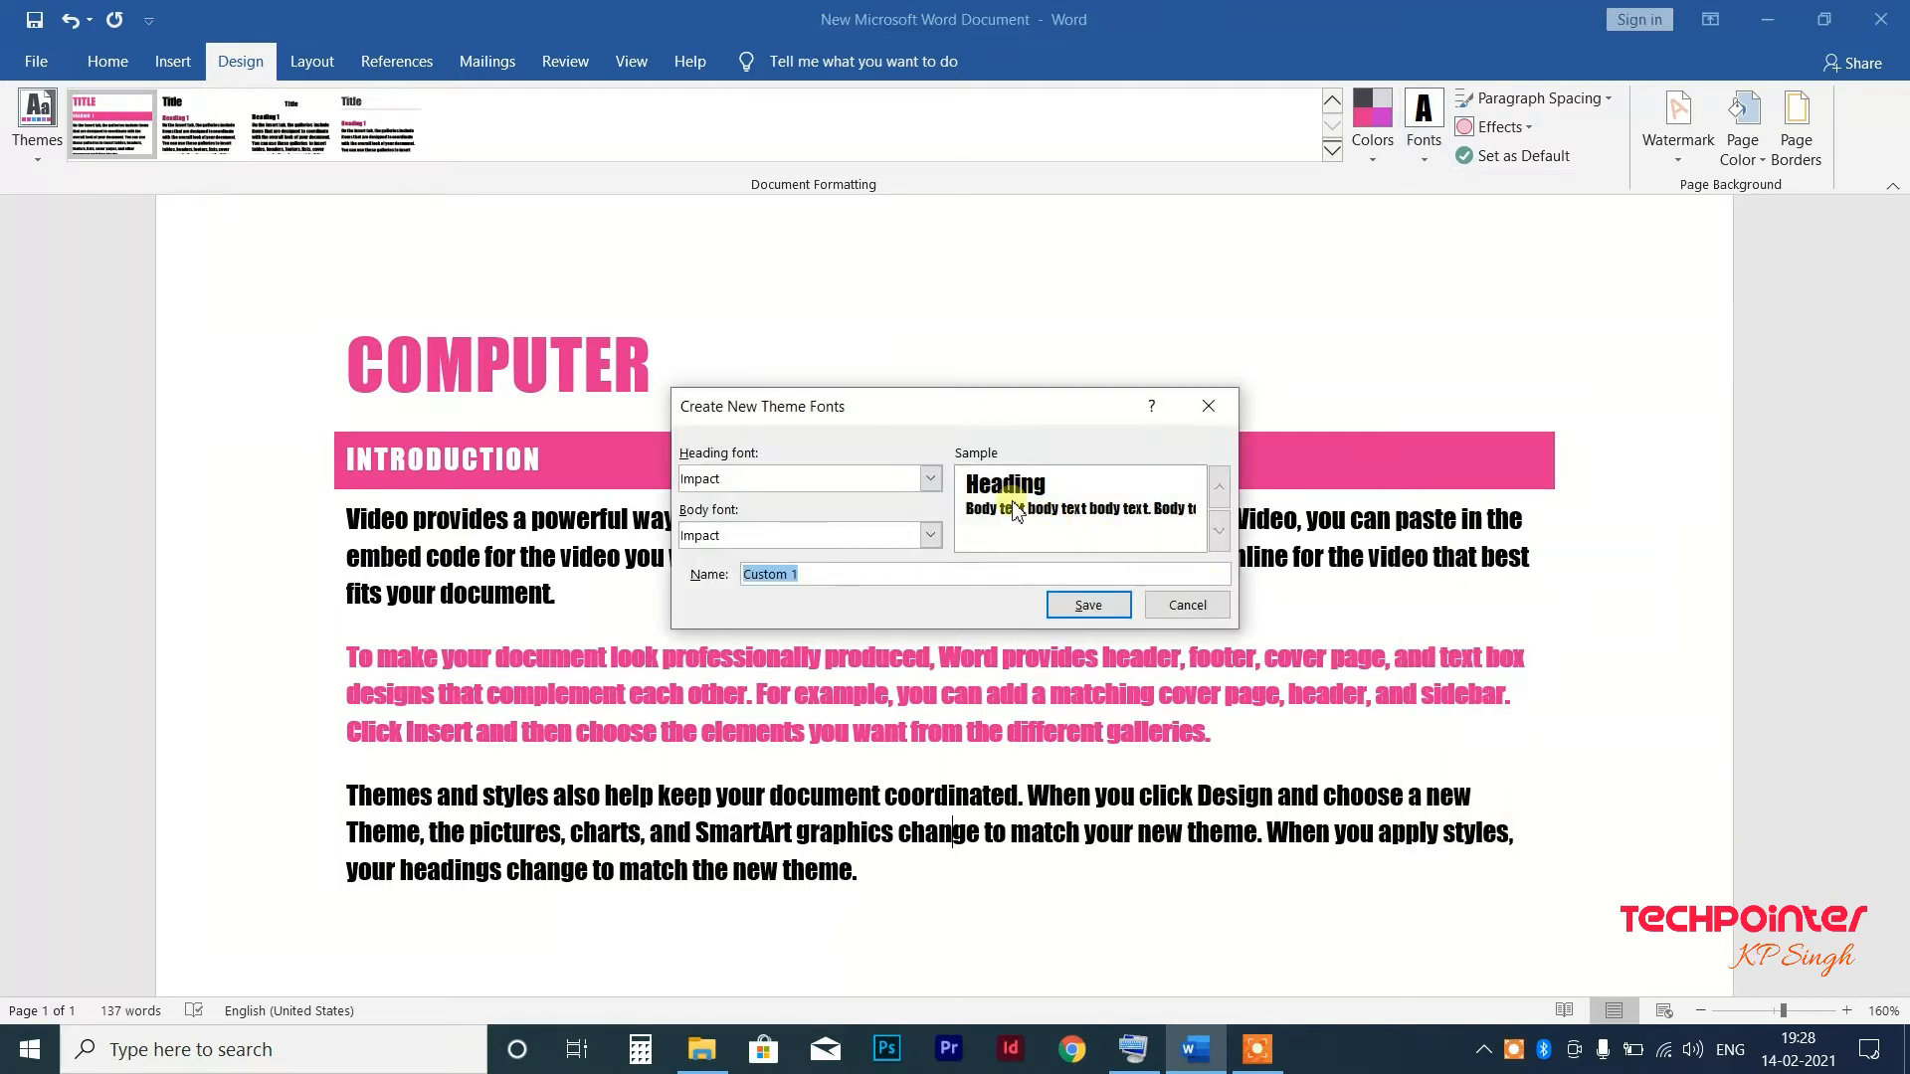
pyautogui.click(932, 479)
pyautogui.scroll(-4, 867, 587)
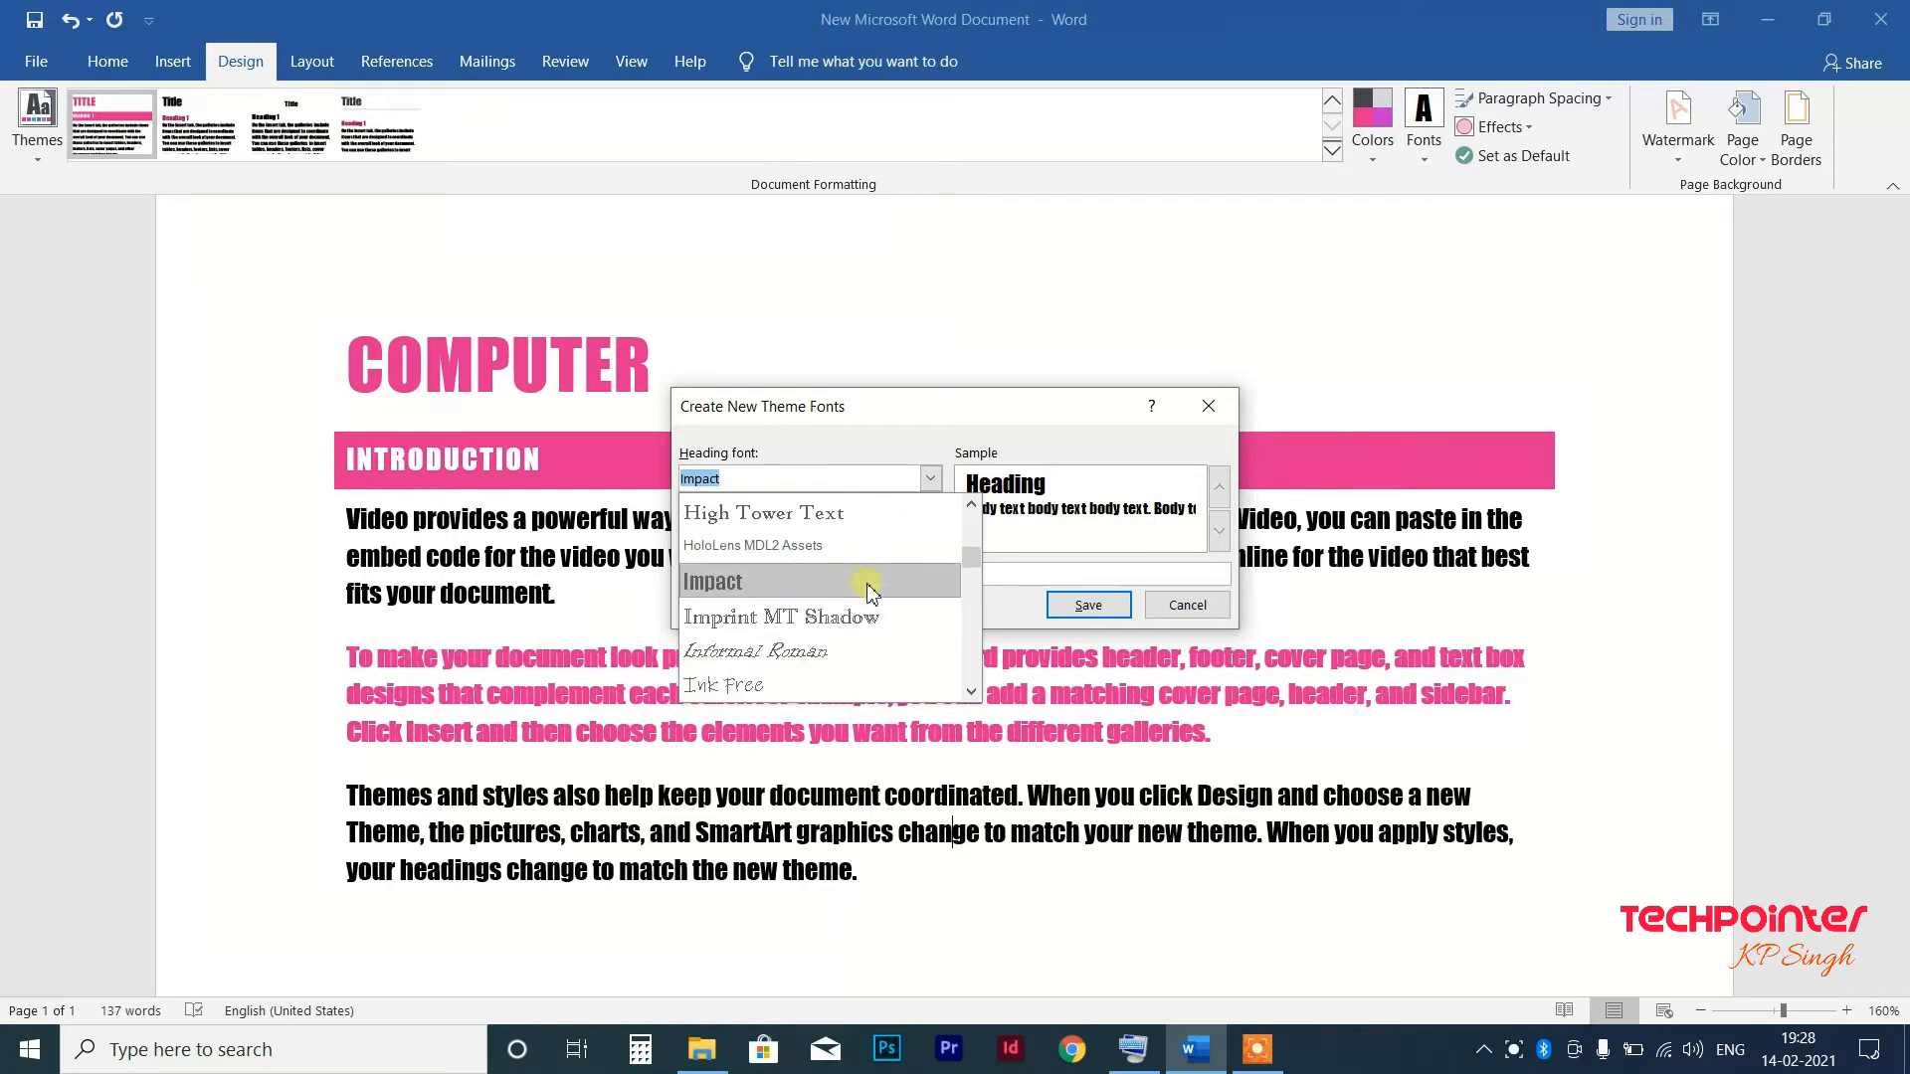
pyautogui.scroll(-15, 867, 587)
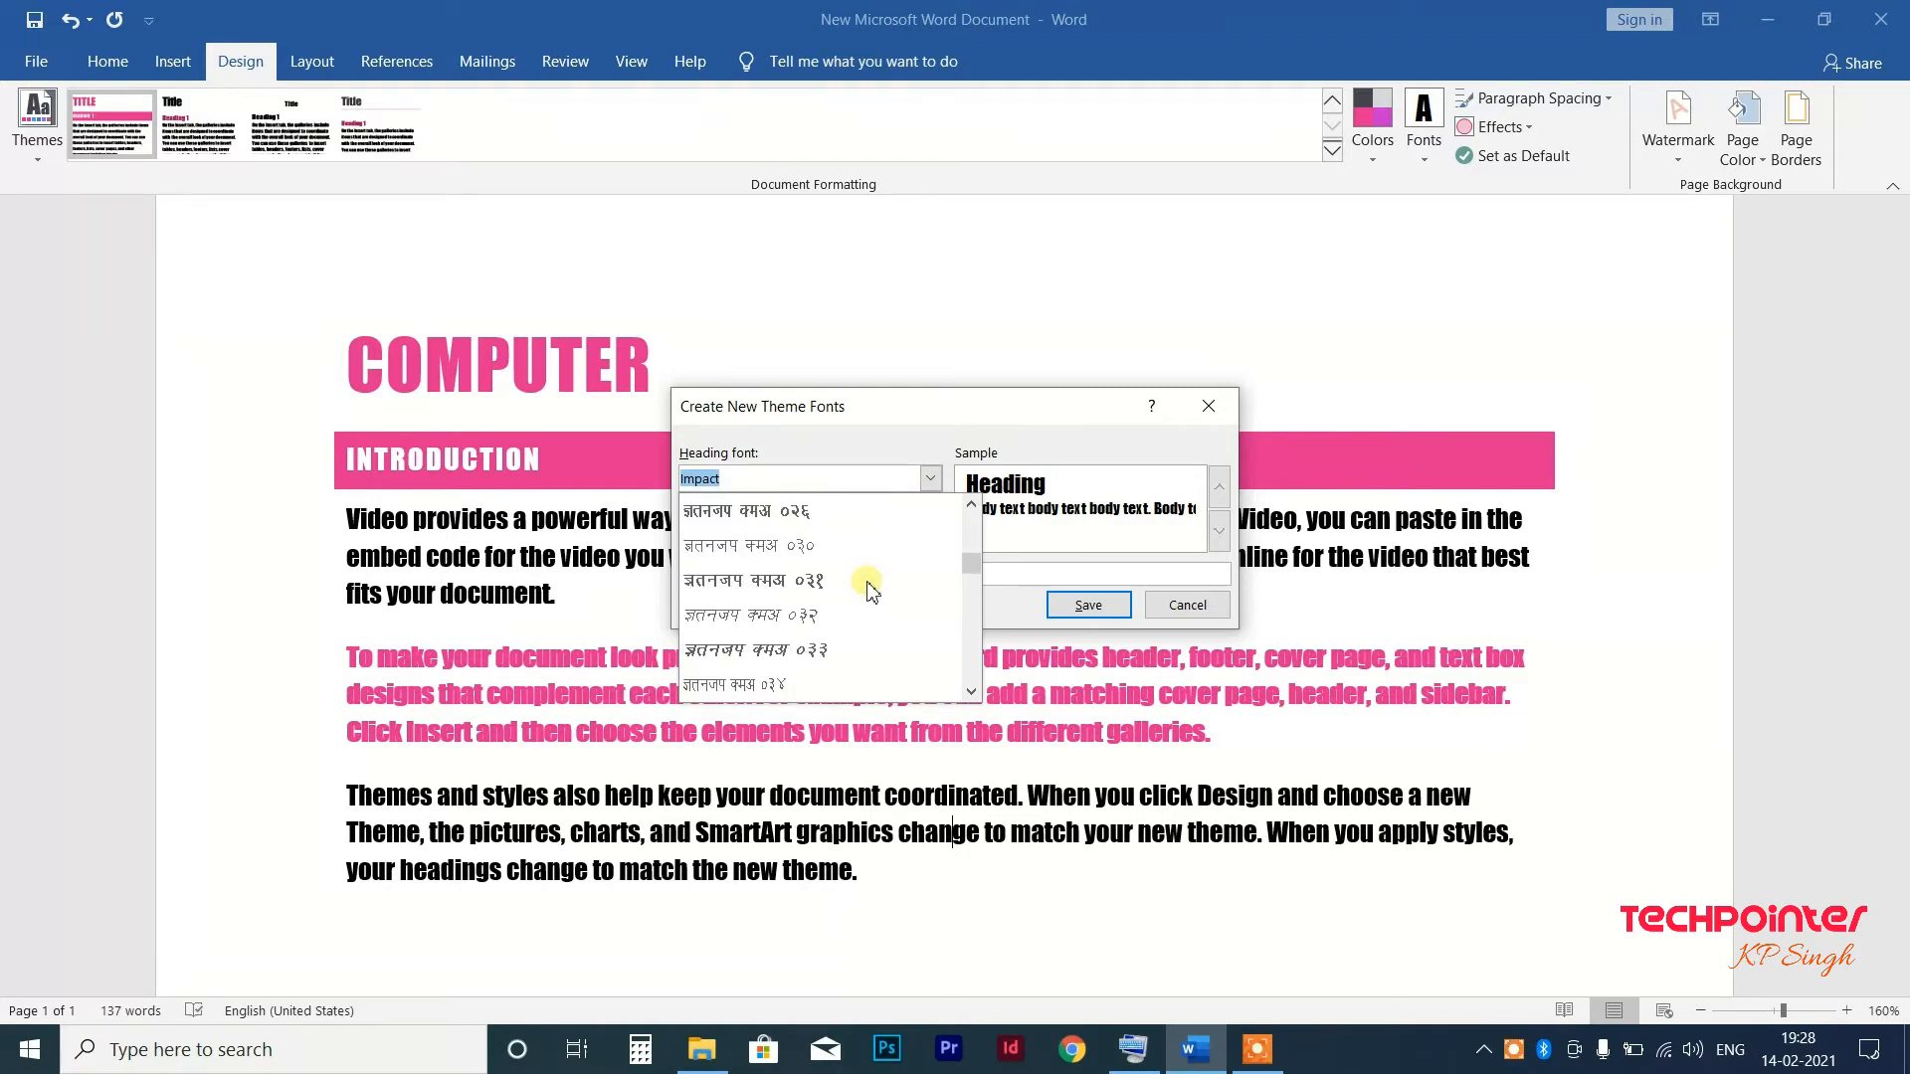
pyautogui.scroll(-8, 867, 587)
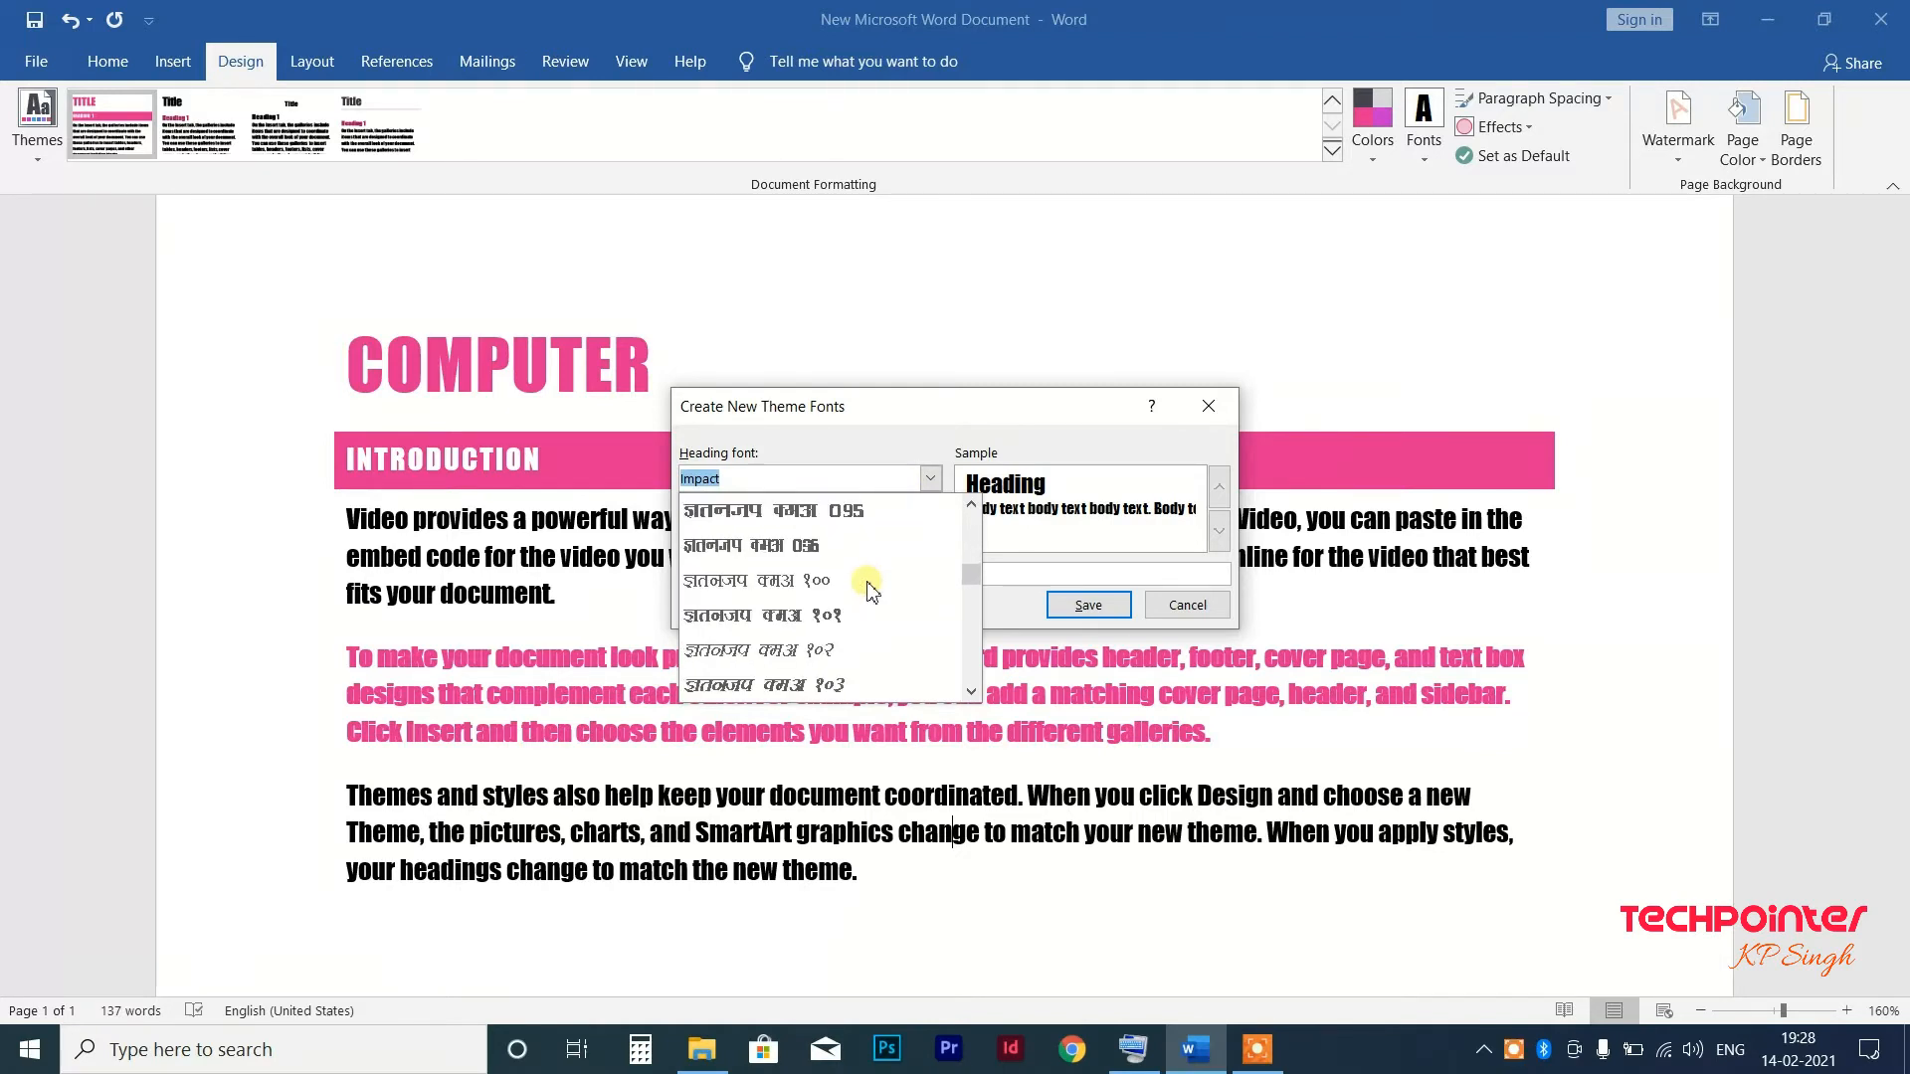
pyautogui.click(1228, 407)
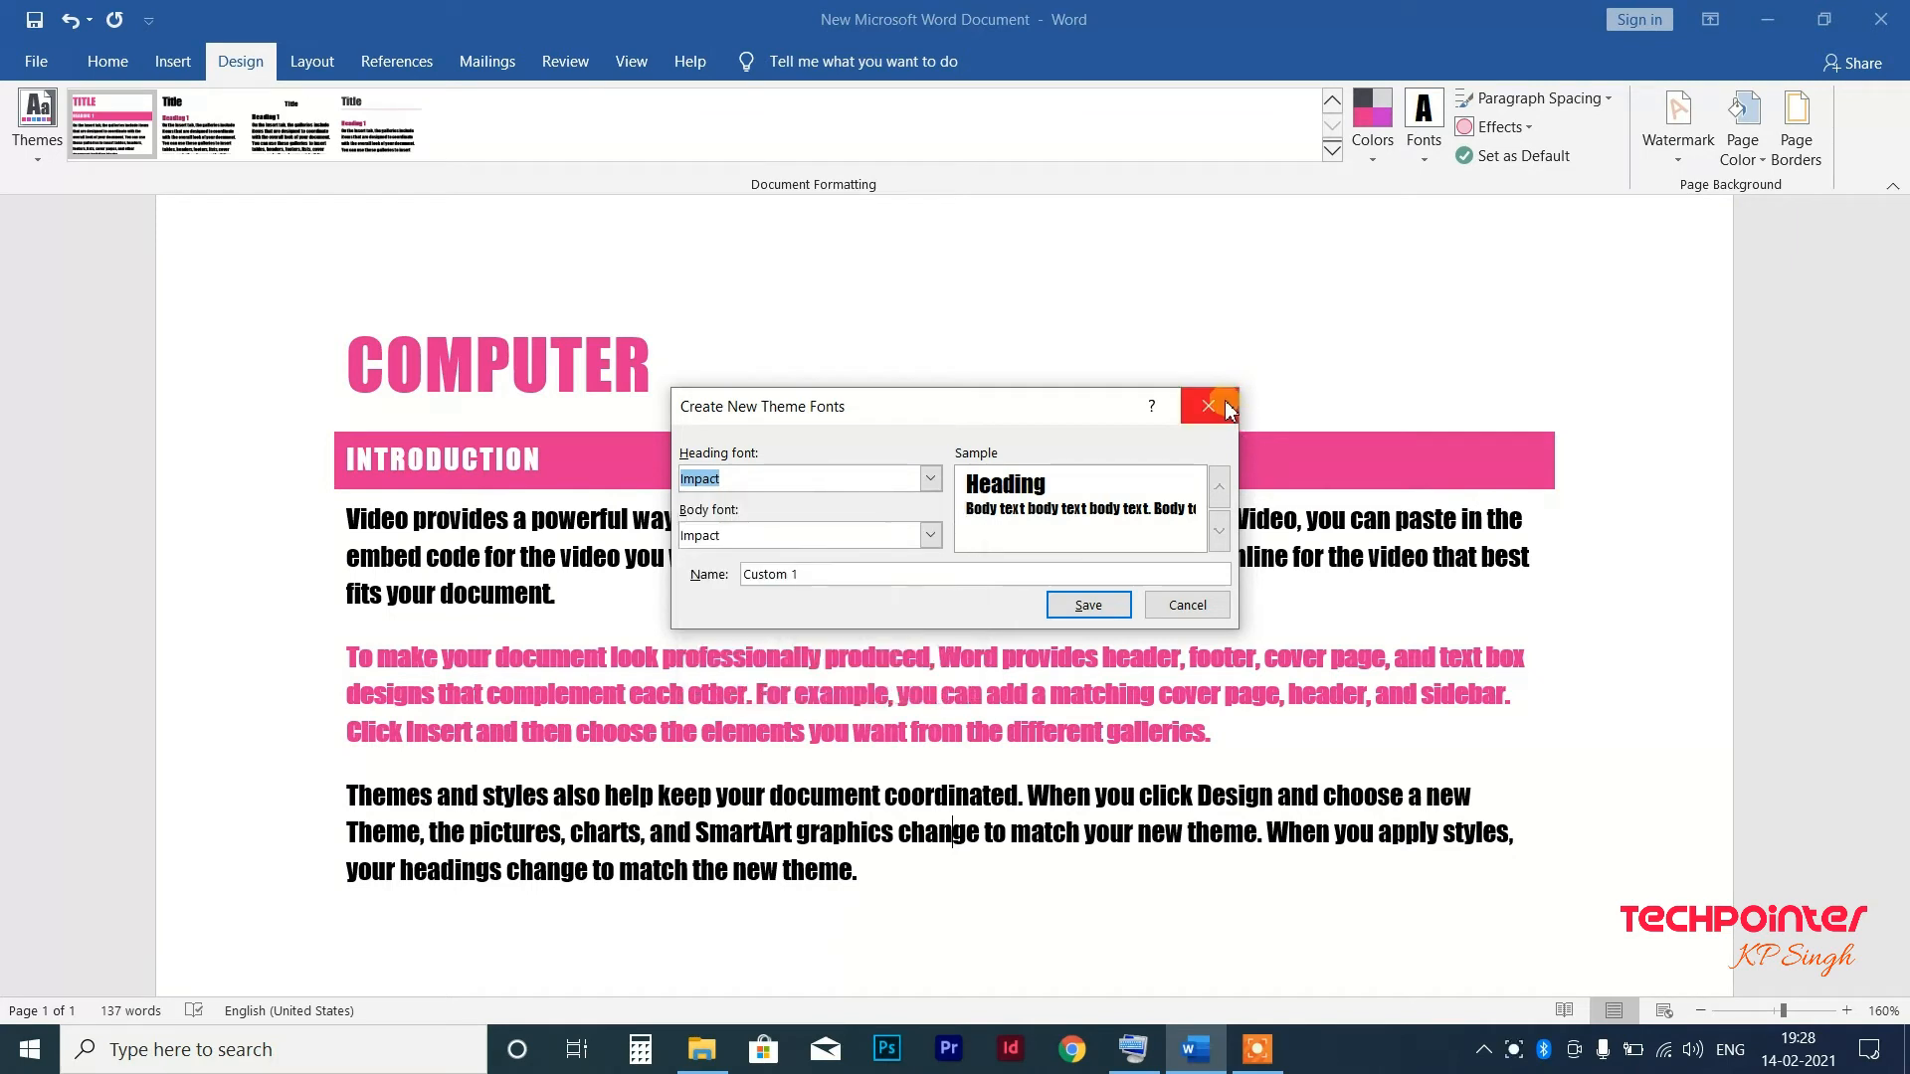
pyautogui.click(1230, 406)
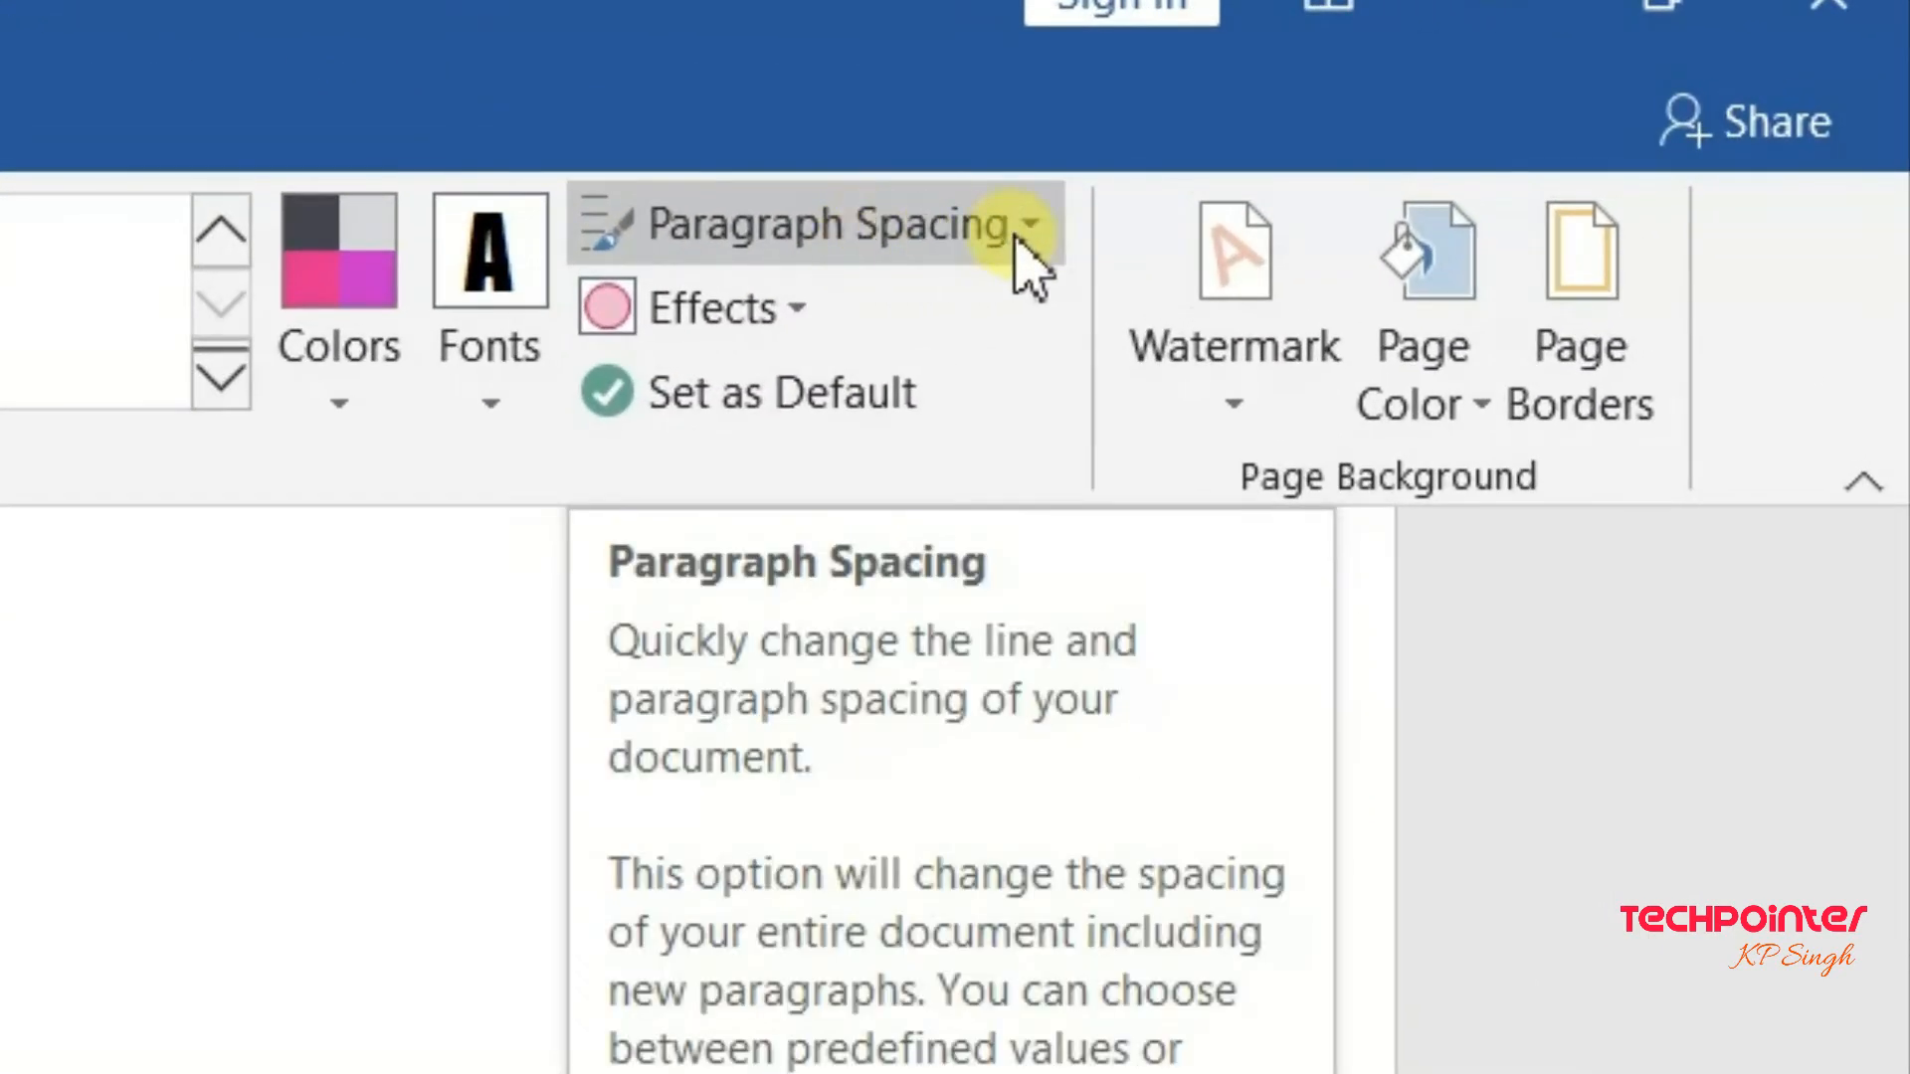
# Examine the built-in paragraph spacing options and the custom spacing defaults without applying any of them.
pyautogui.click(1017, 239)
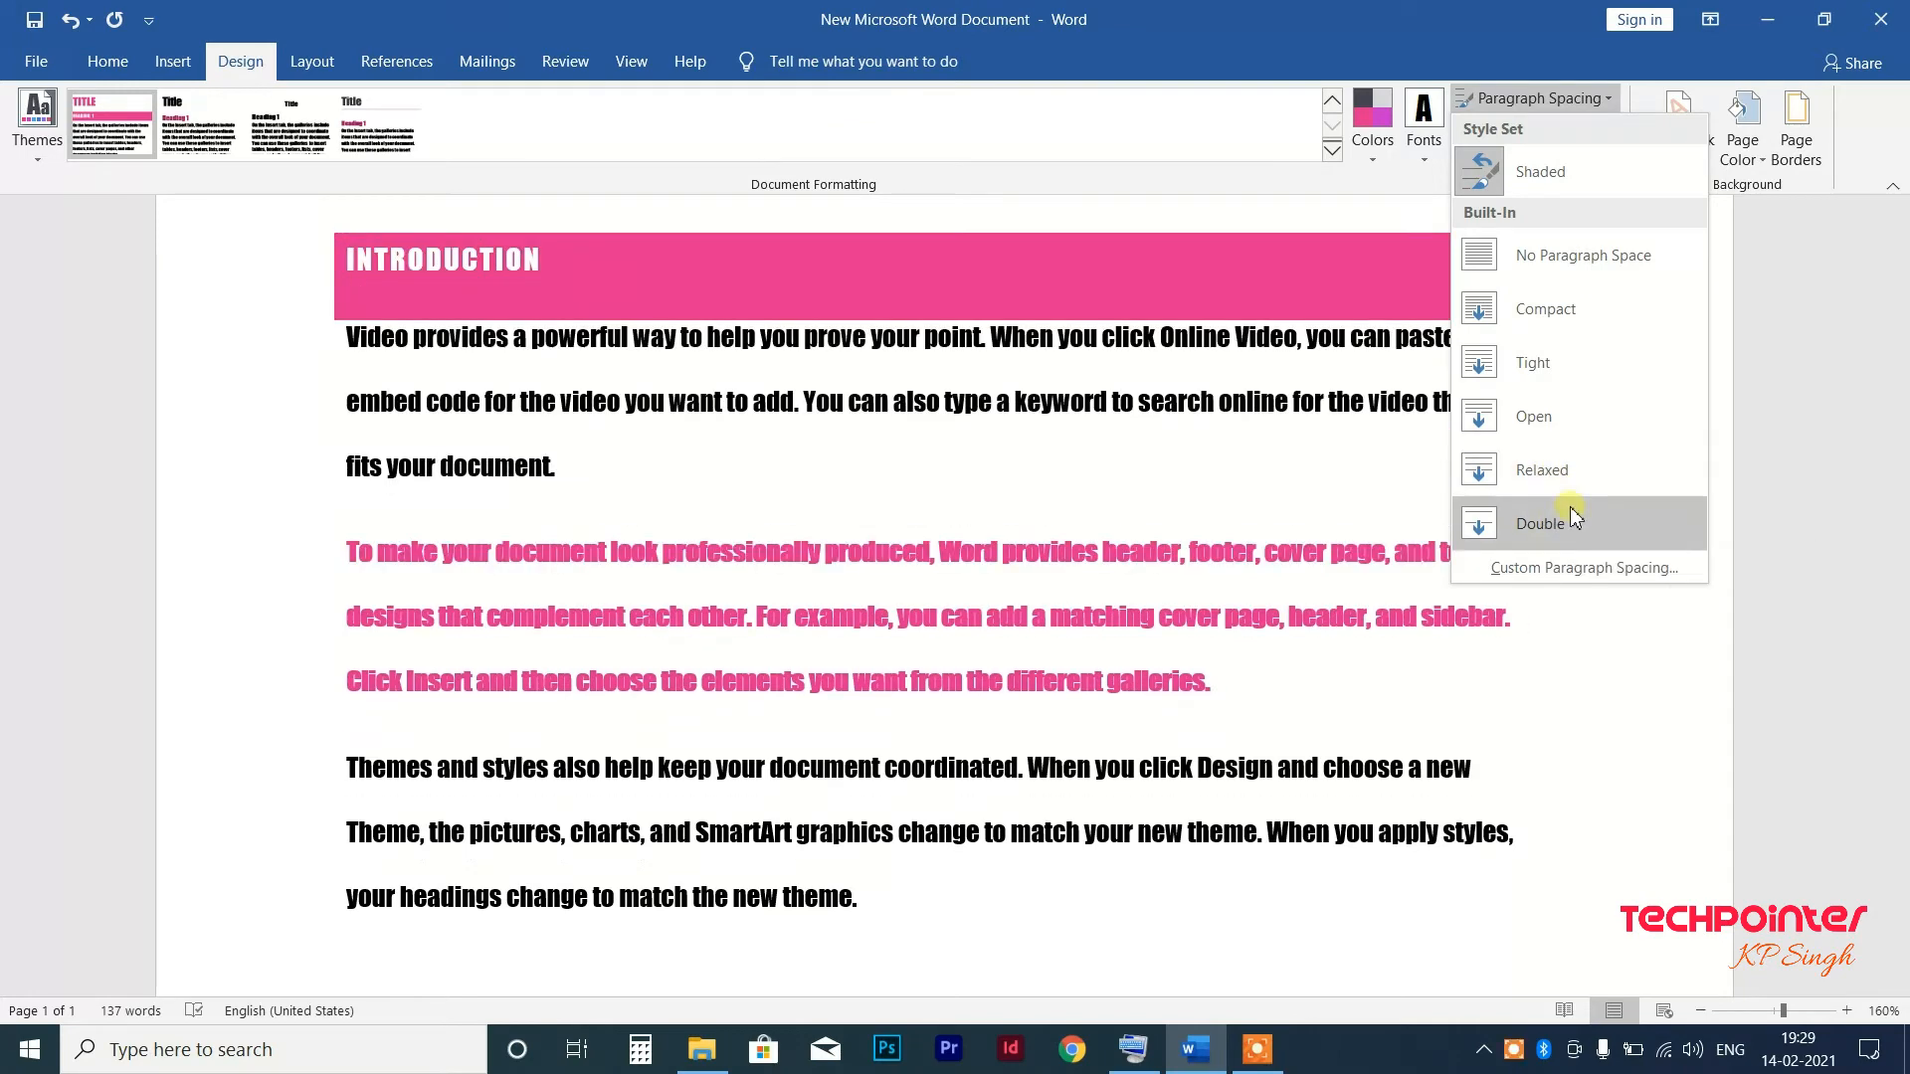
pyautogui.click(1592, 569)
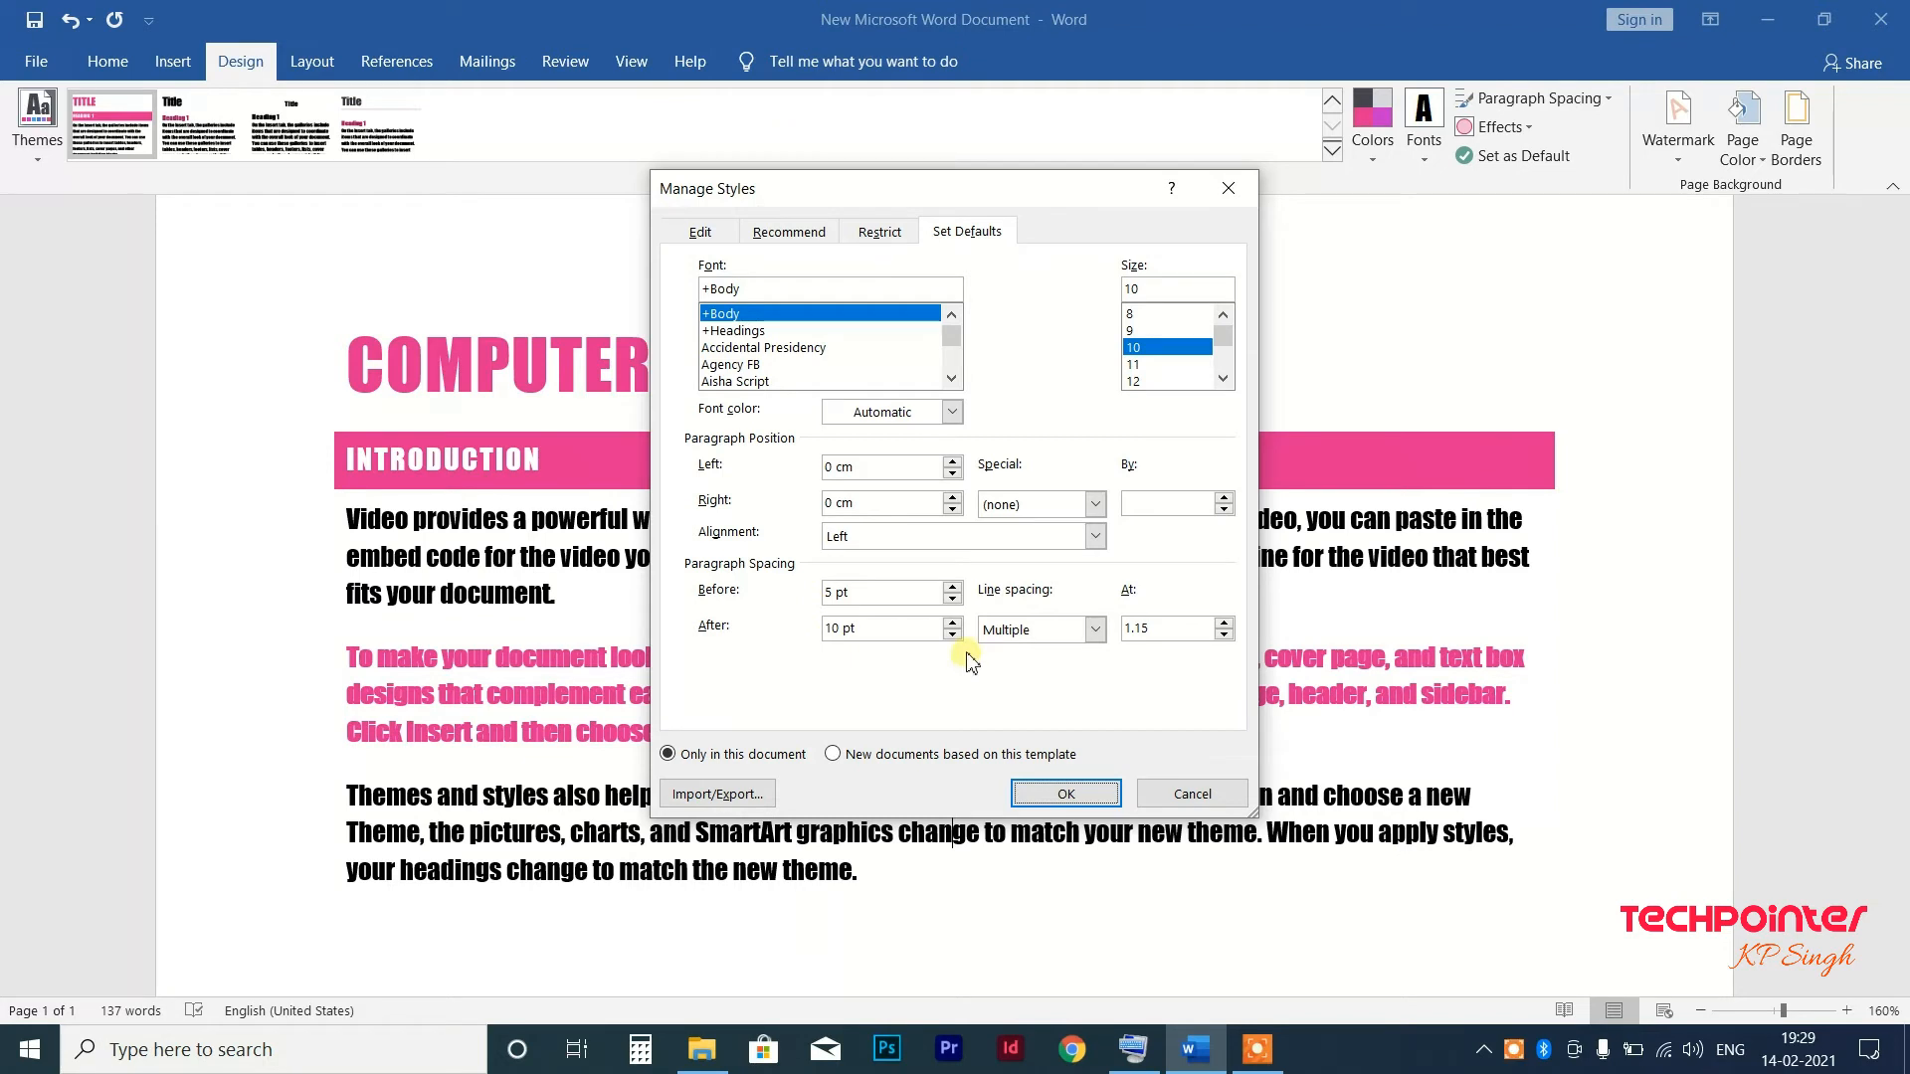
pyautogui.click(1218, 192)
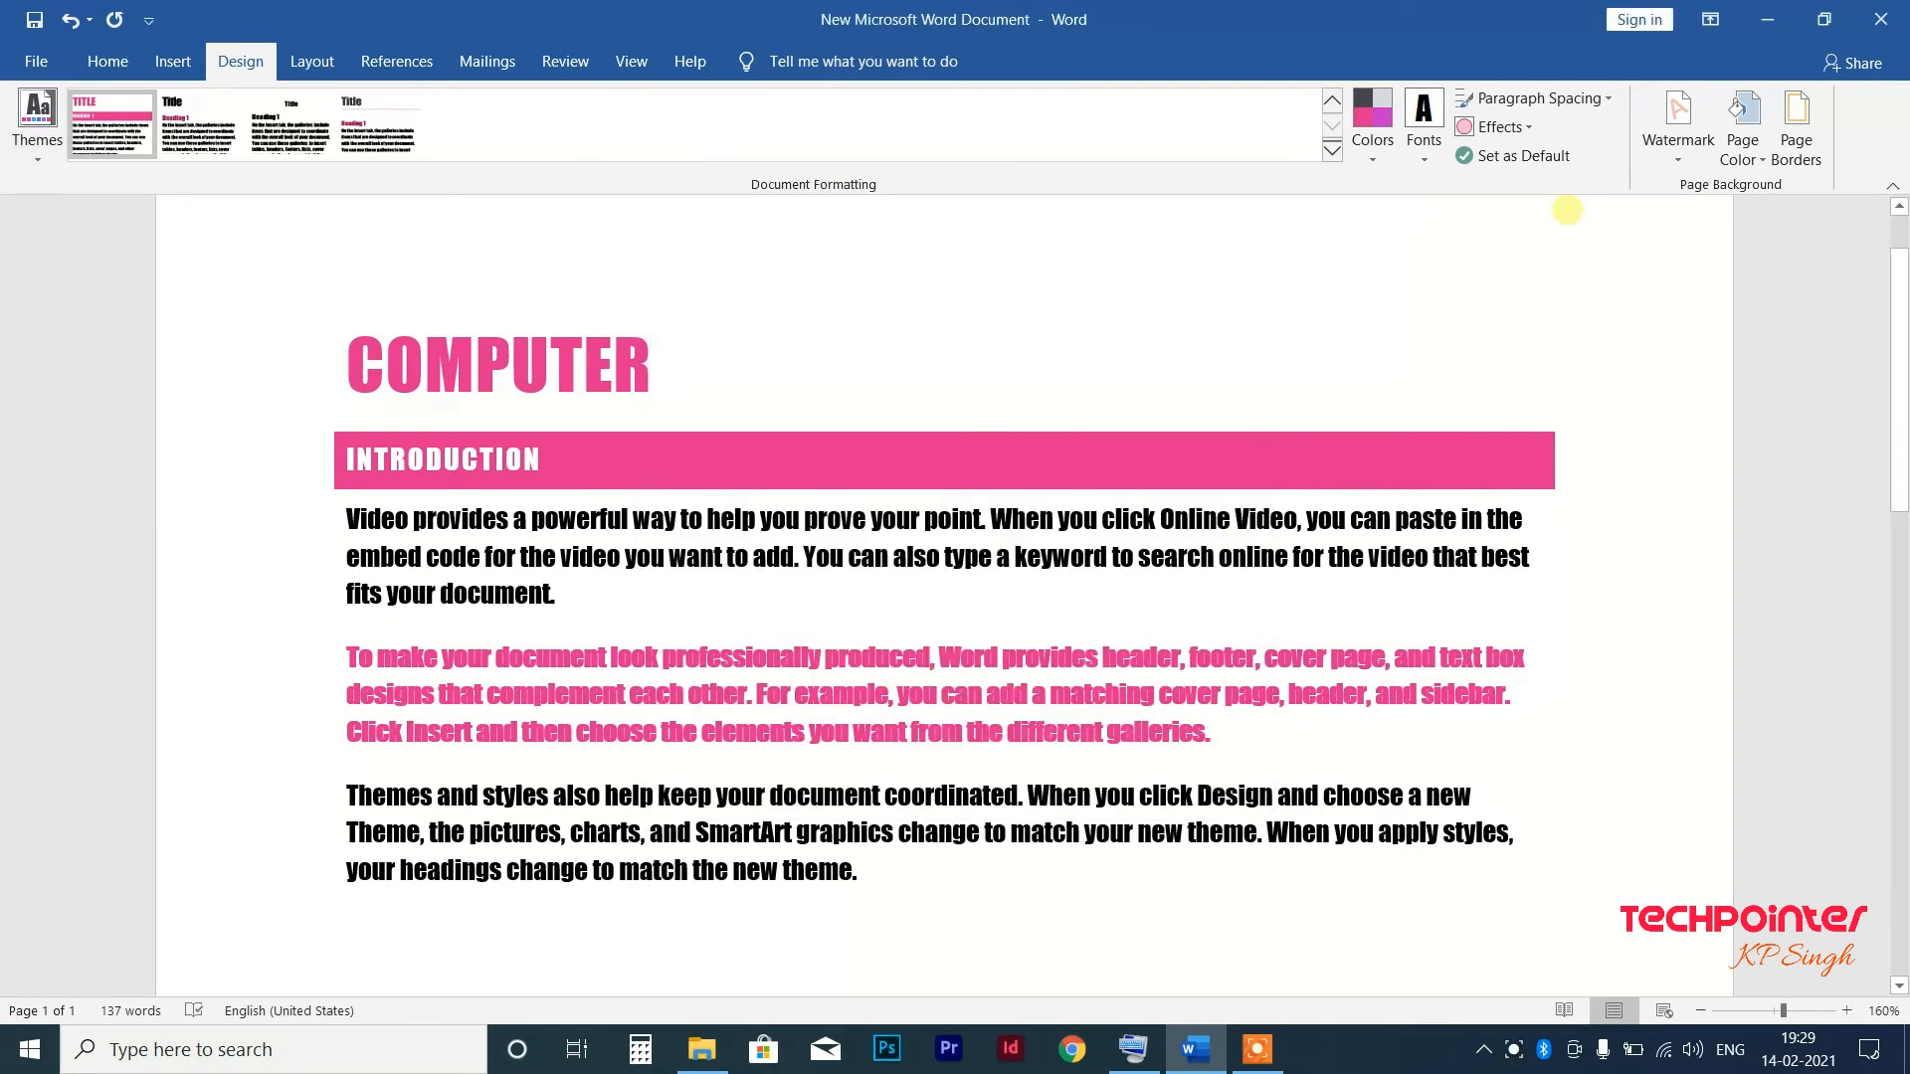
# Apply the Grunge Texture theme effects to the document and review the effects gallery again.
pyautogui.click(1529, 136)
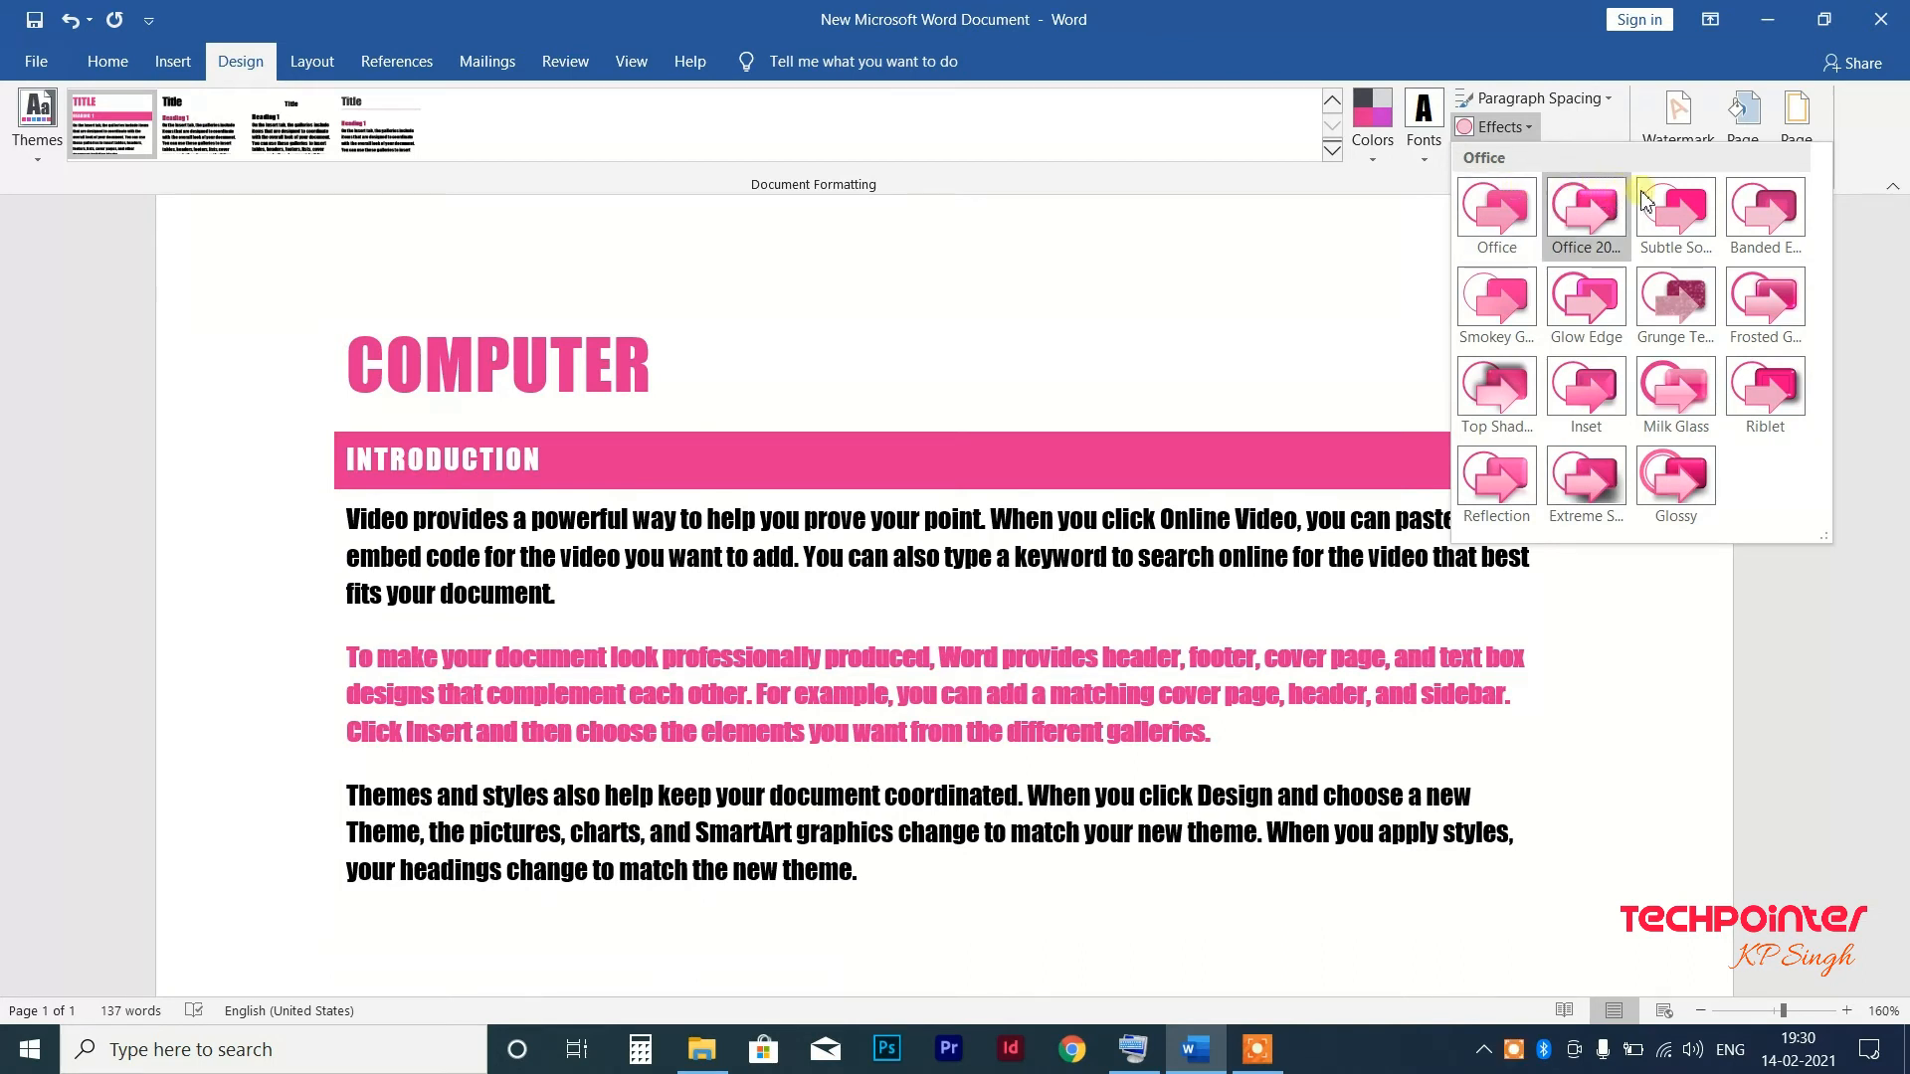
pyautogui.click(1695, 299)
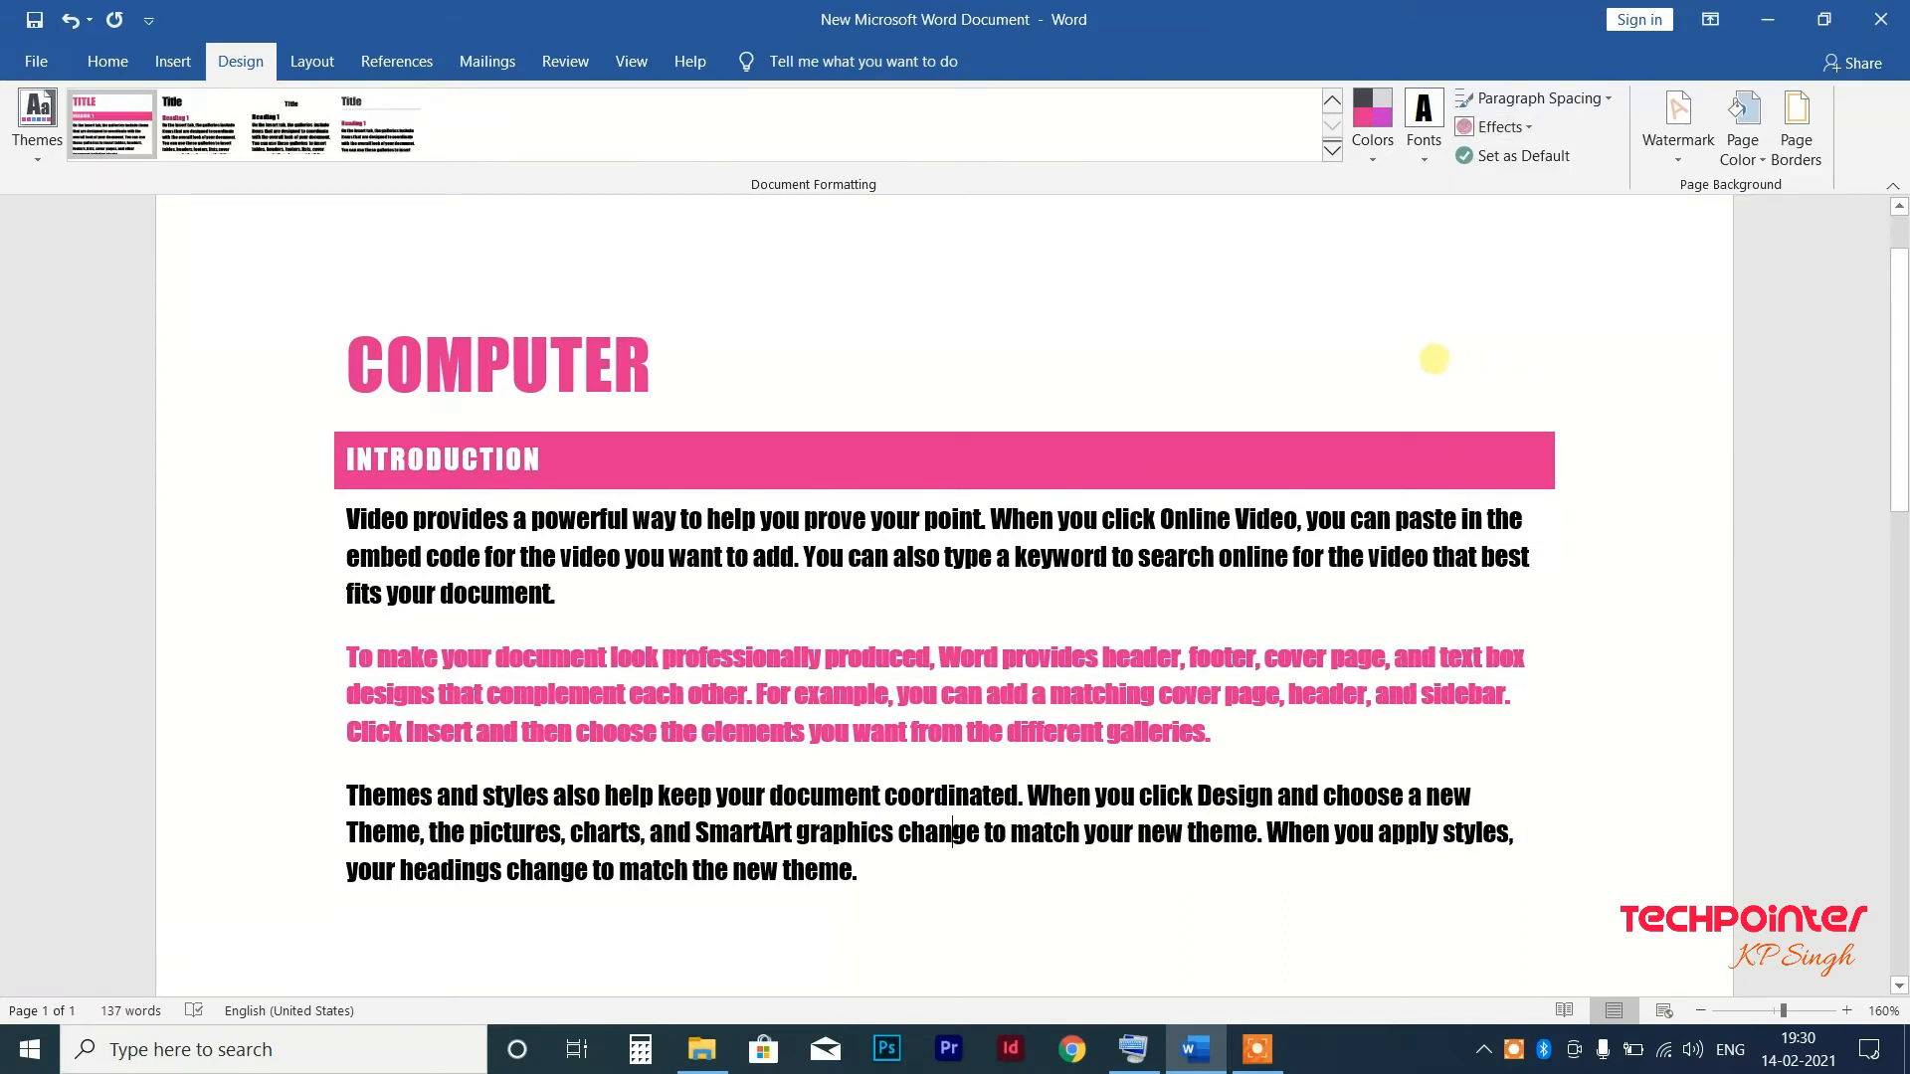
pyautogui.click(1517, 127)
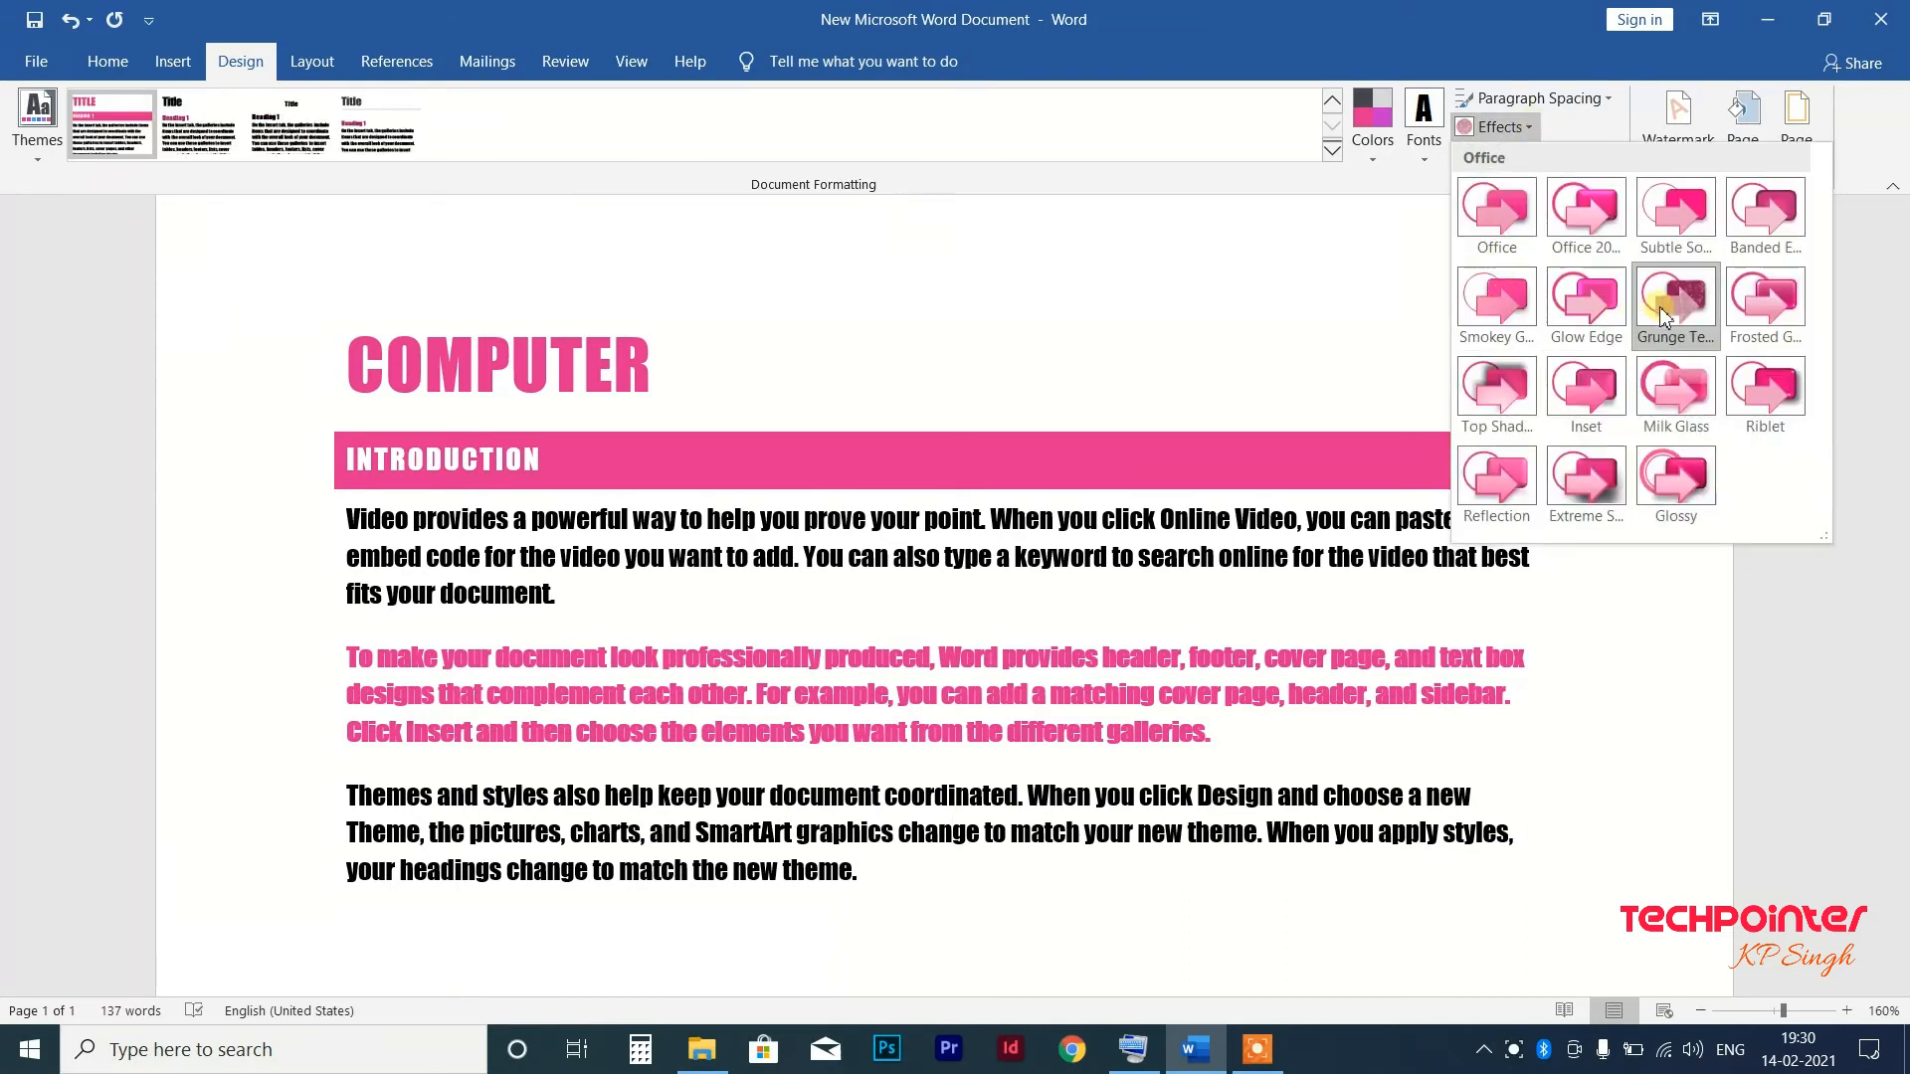
# Apply the Top Shadow theme effects and try setting the current look as the default for new documents.
pyautogui.click(1522, 393)
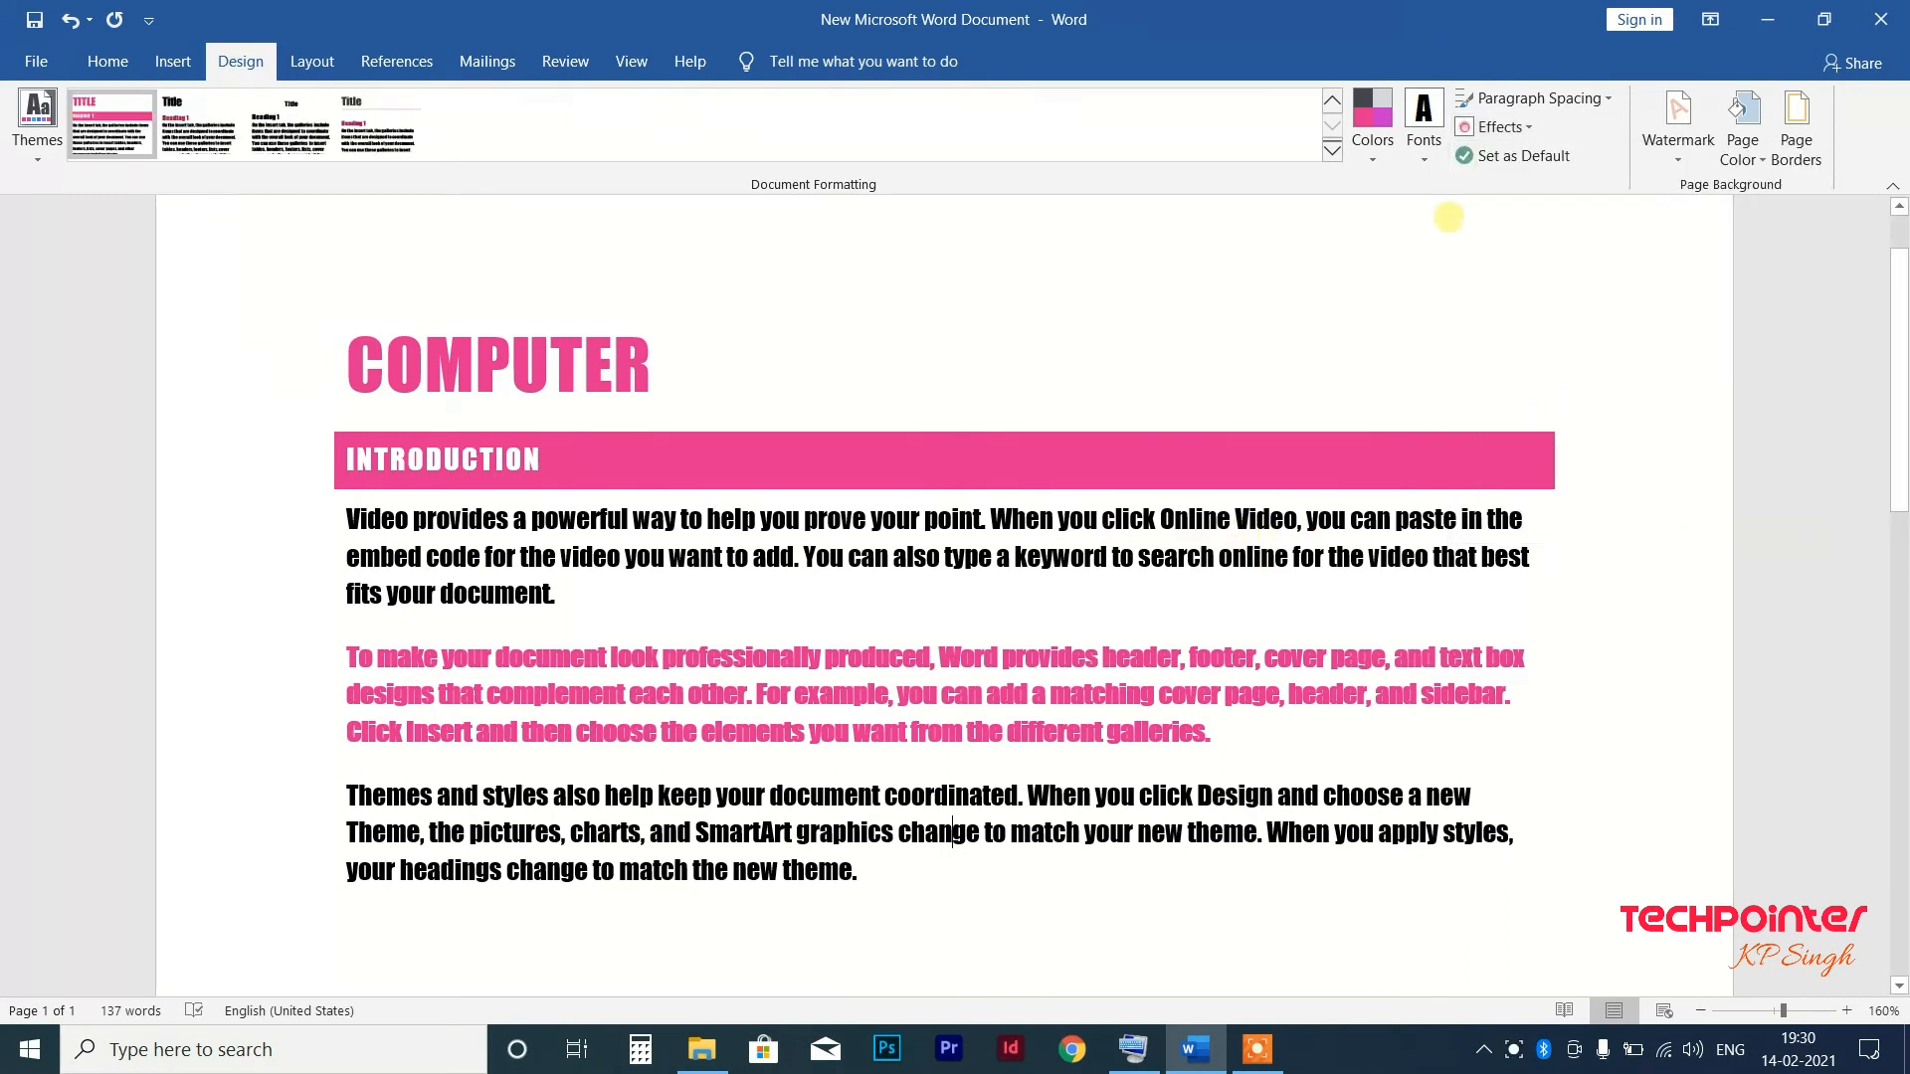
pyautogui.click(1525, 159)
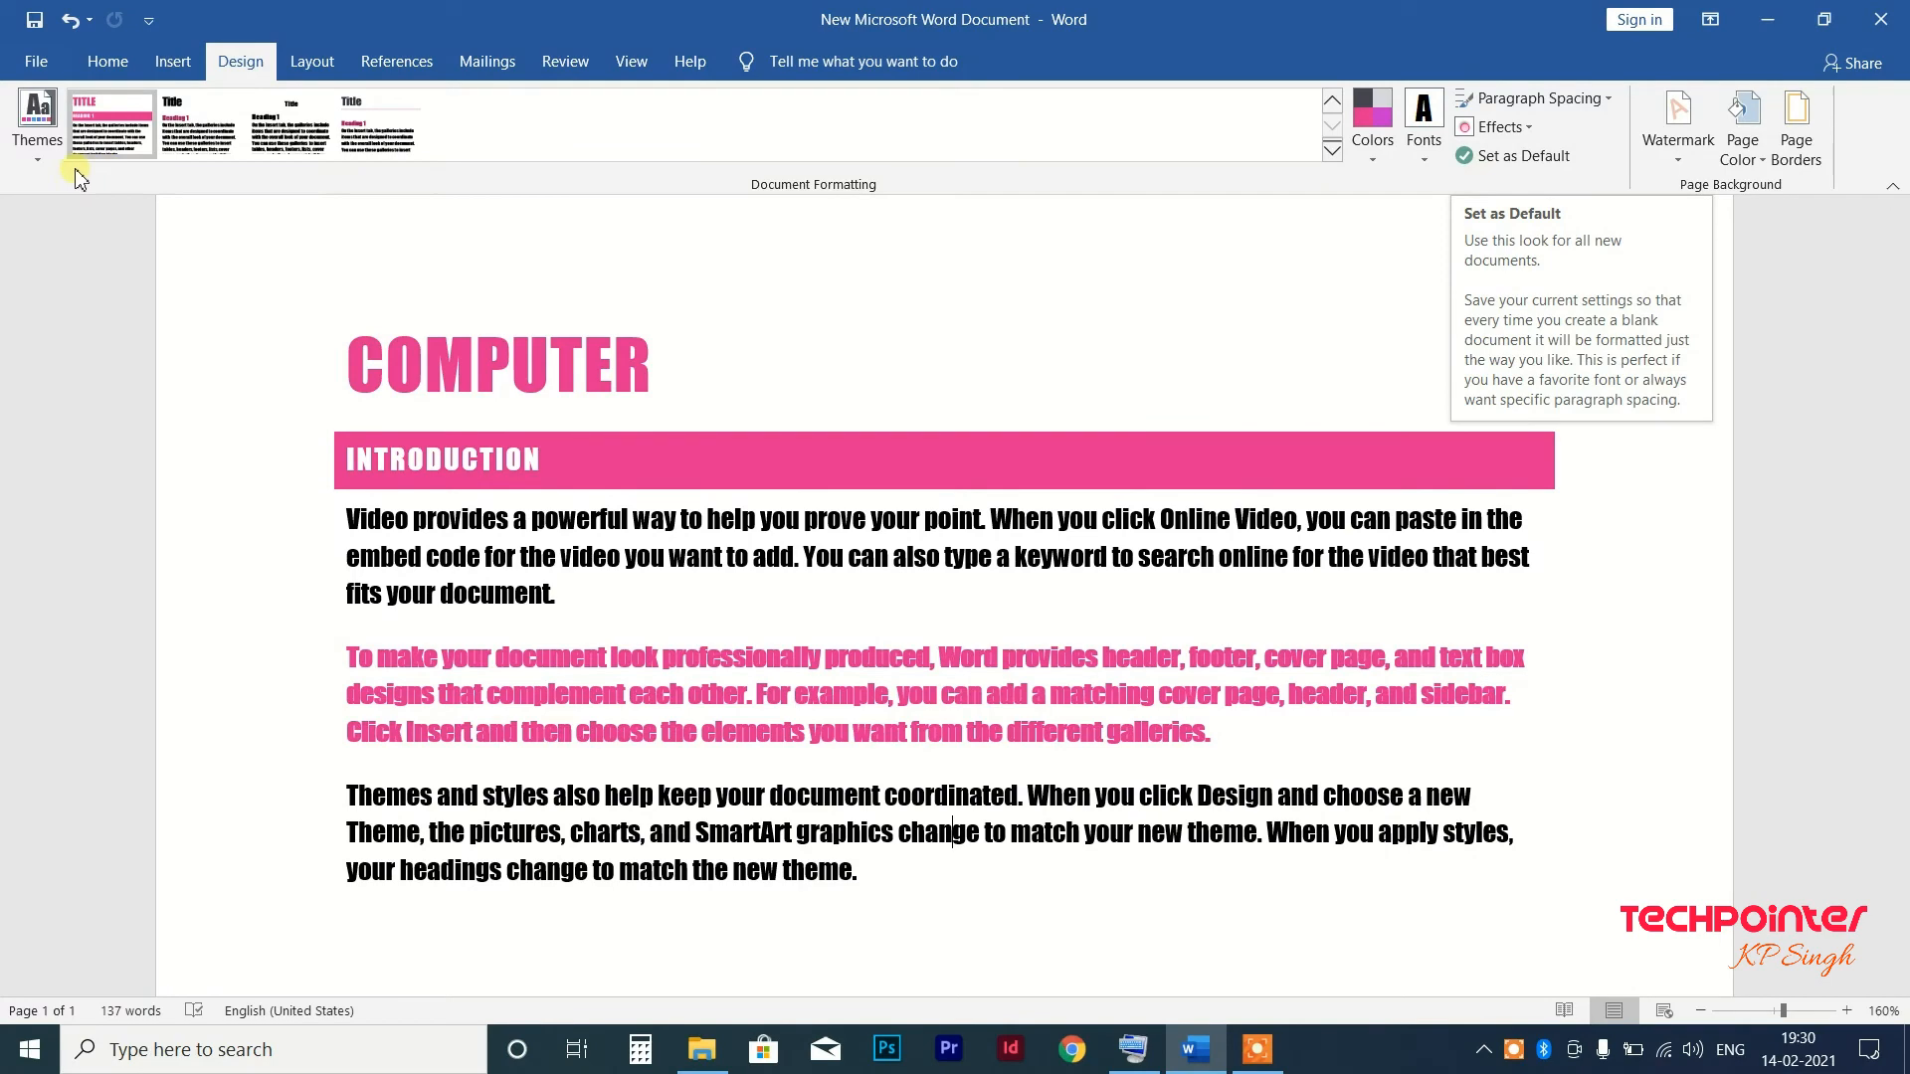
# Reset the document to the theme from its template and to the default style set.
pyautogui.click(37, 139)
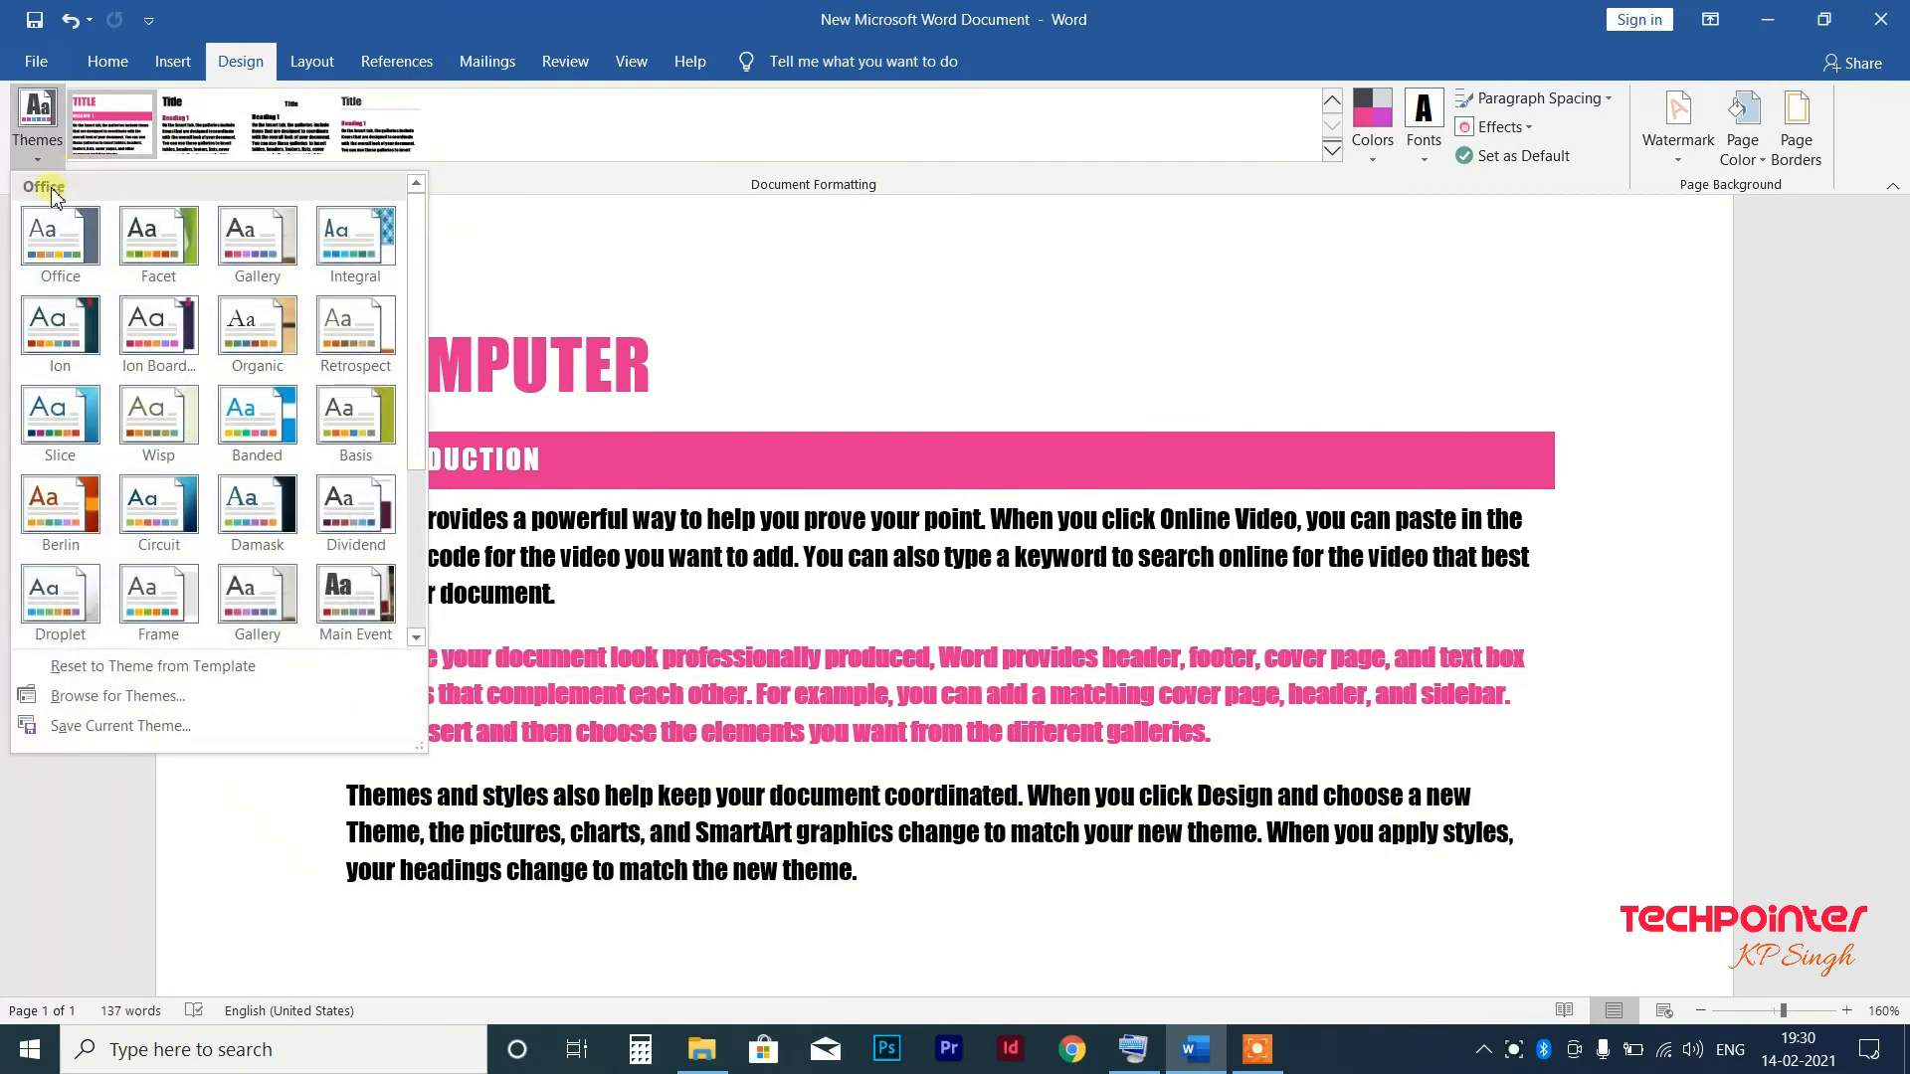
pyautogui.click(188, 669)
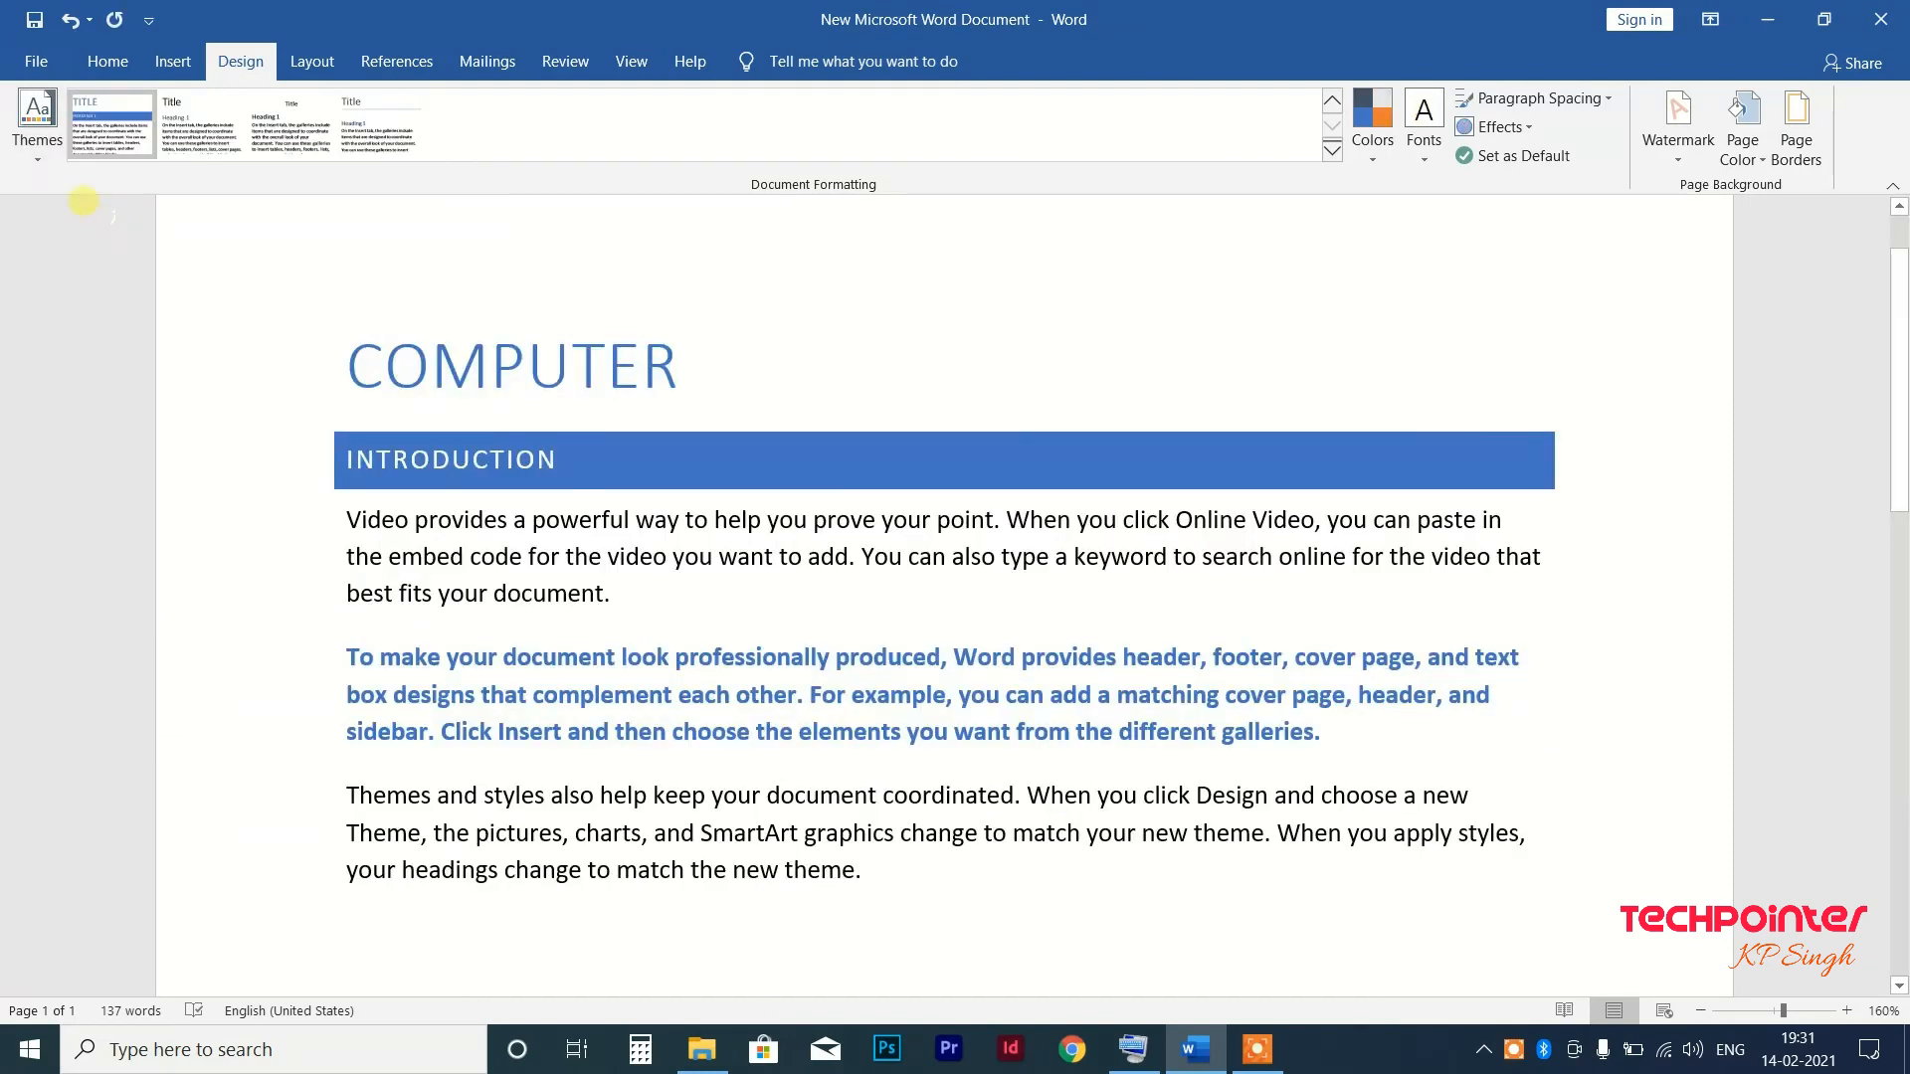
pyautogui.click(33, 161)
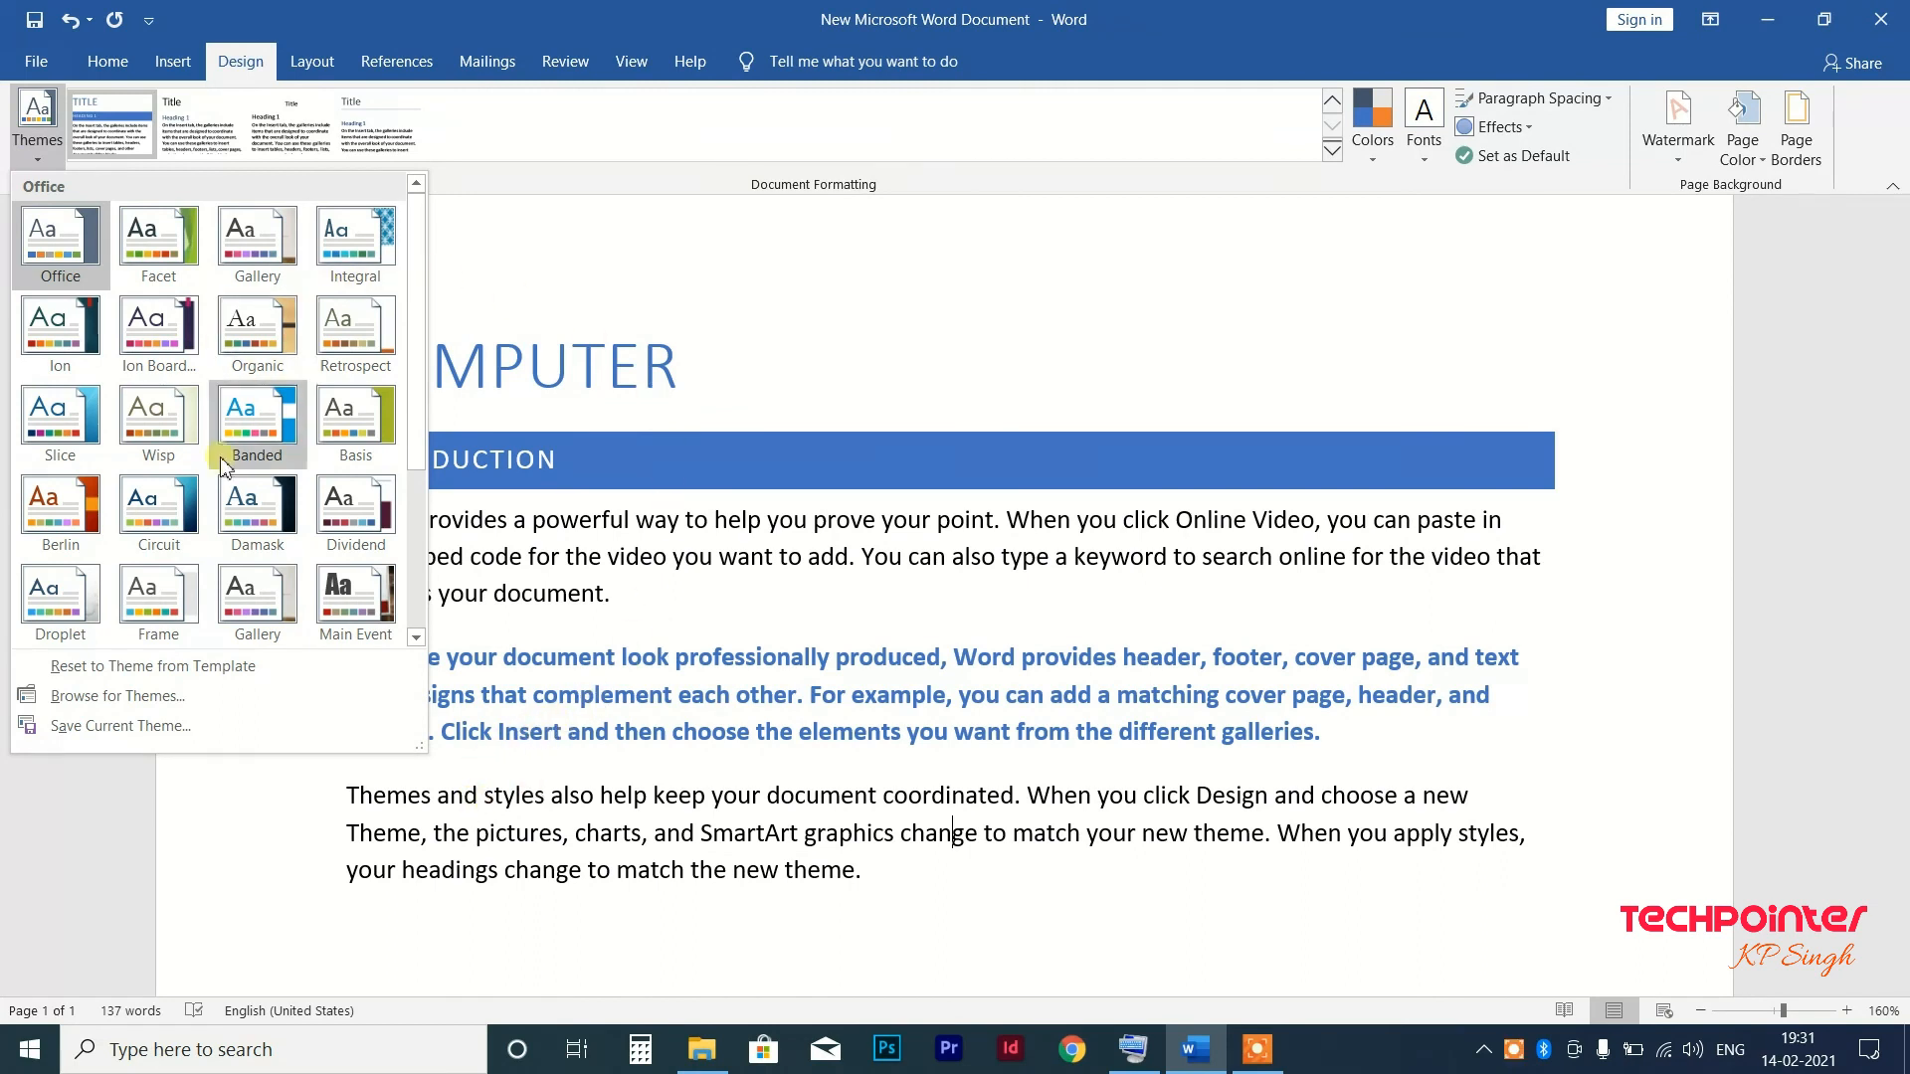
pyautogui.click(254, 667)
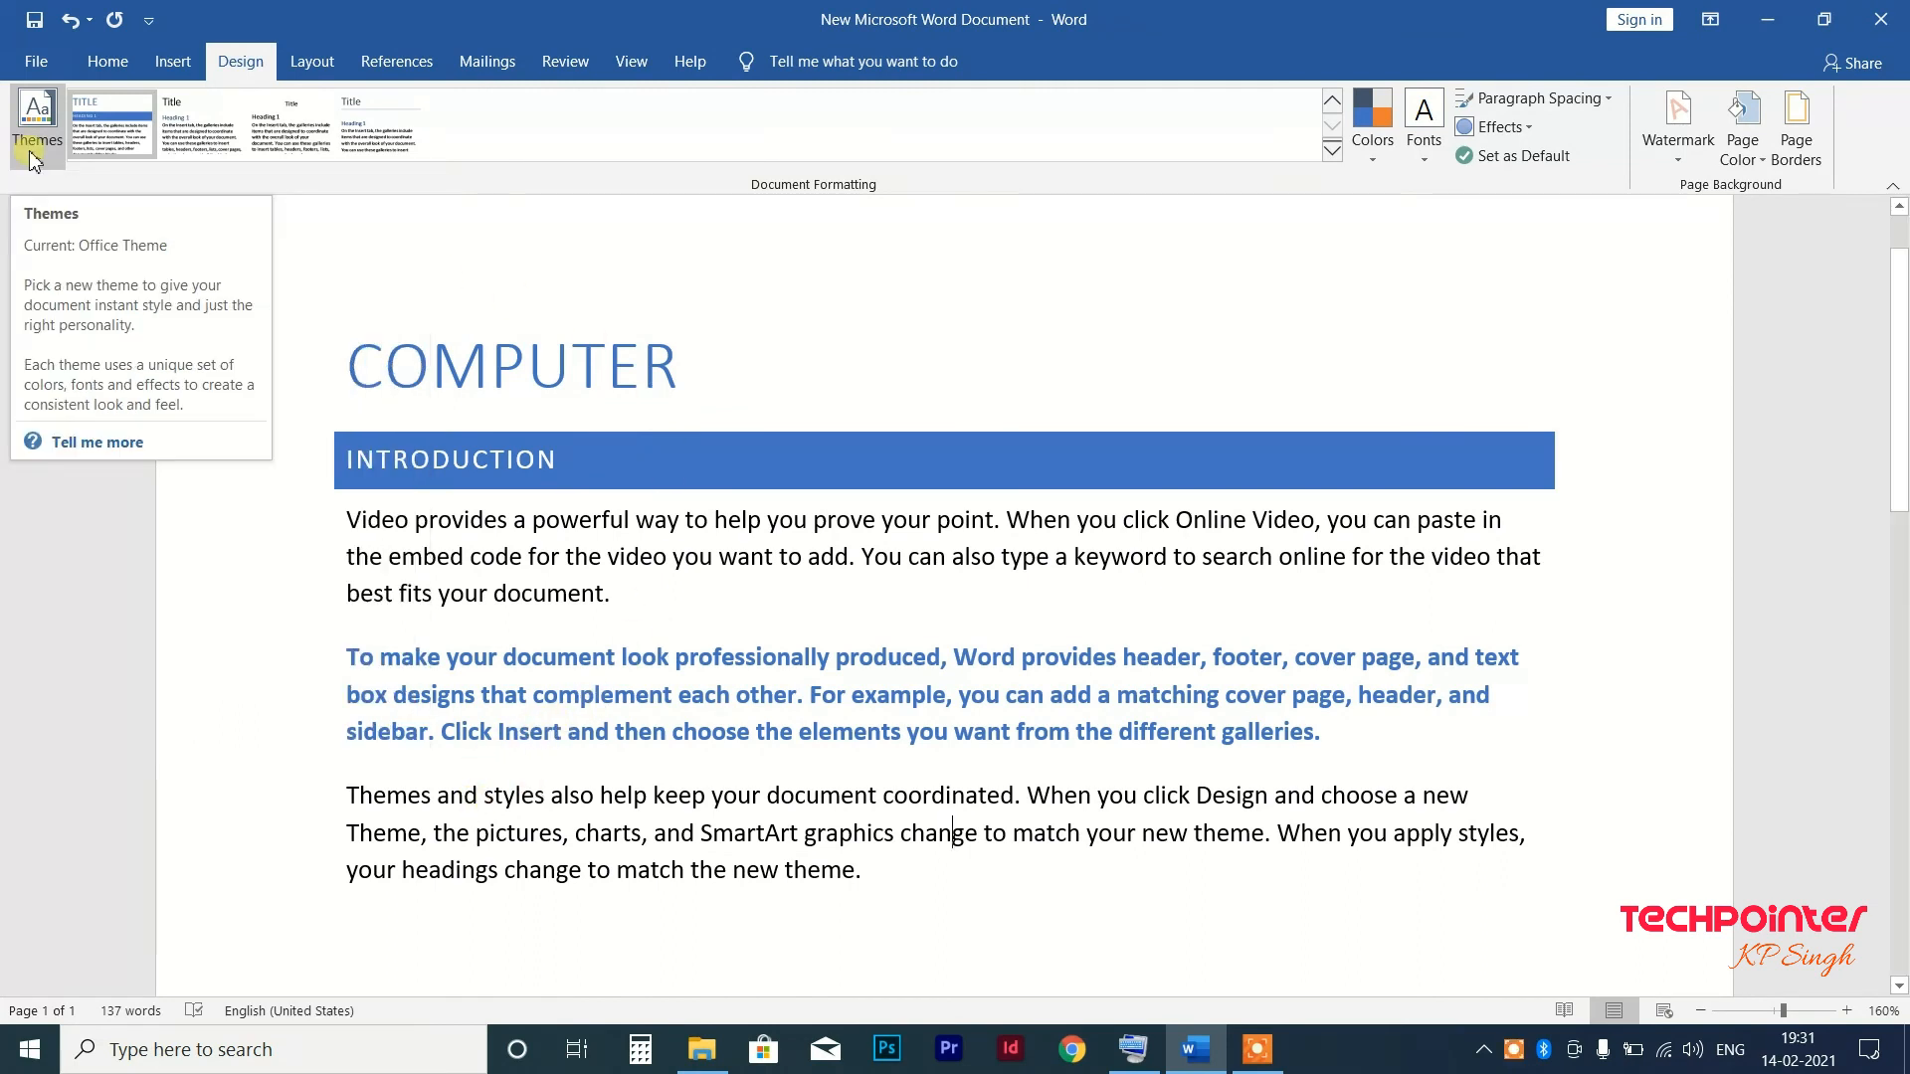
pyautogui.click(1331, 151)
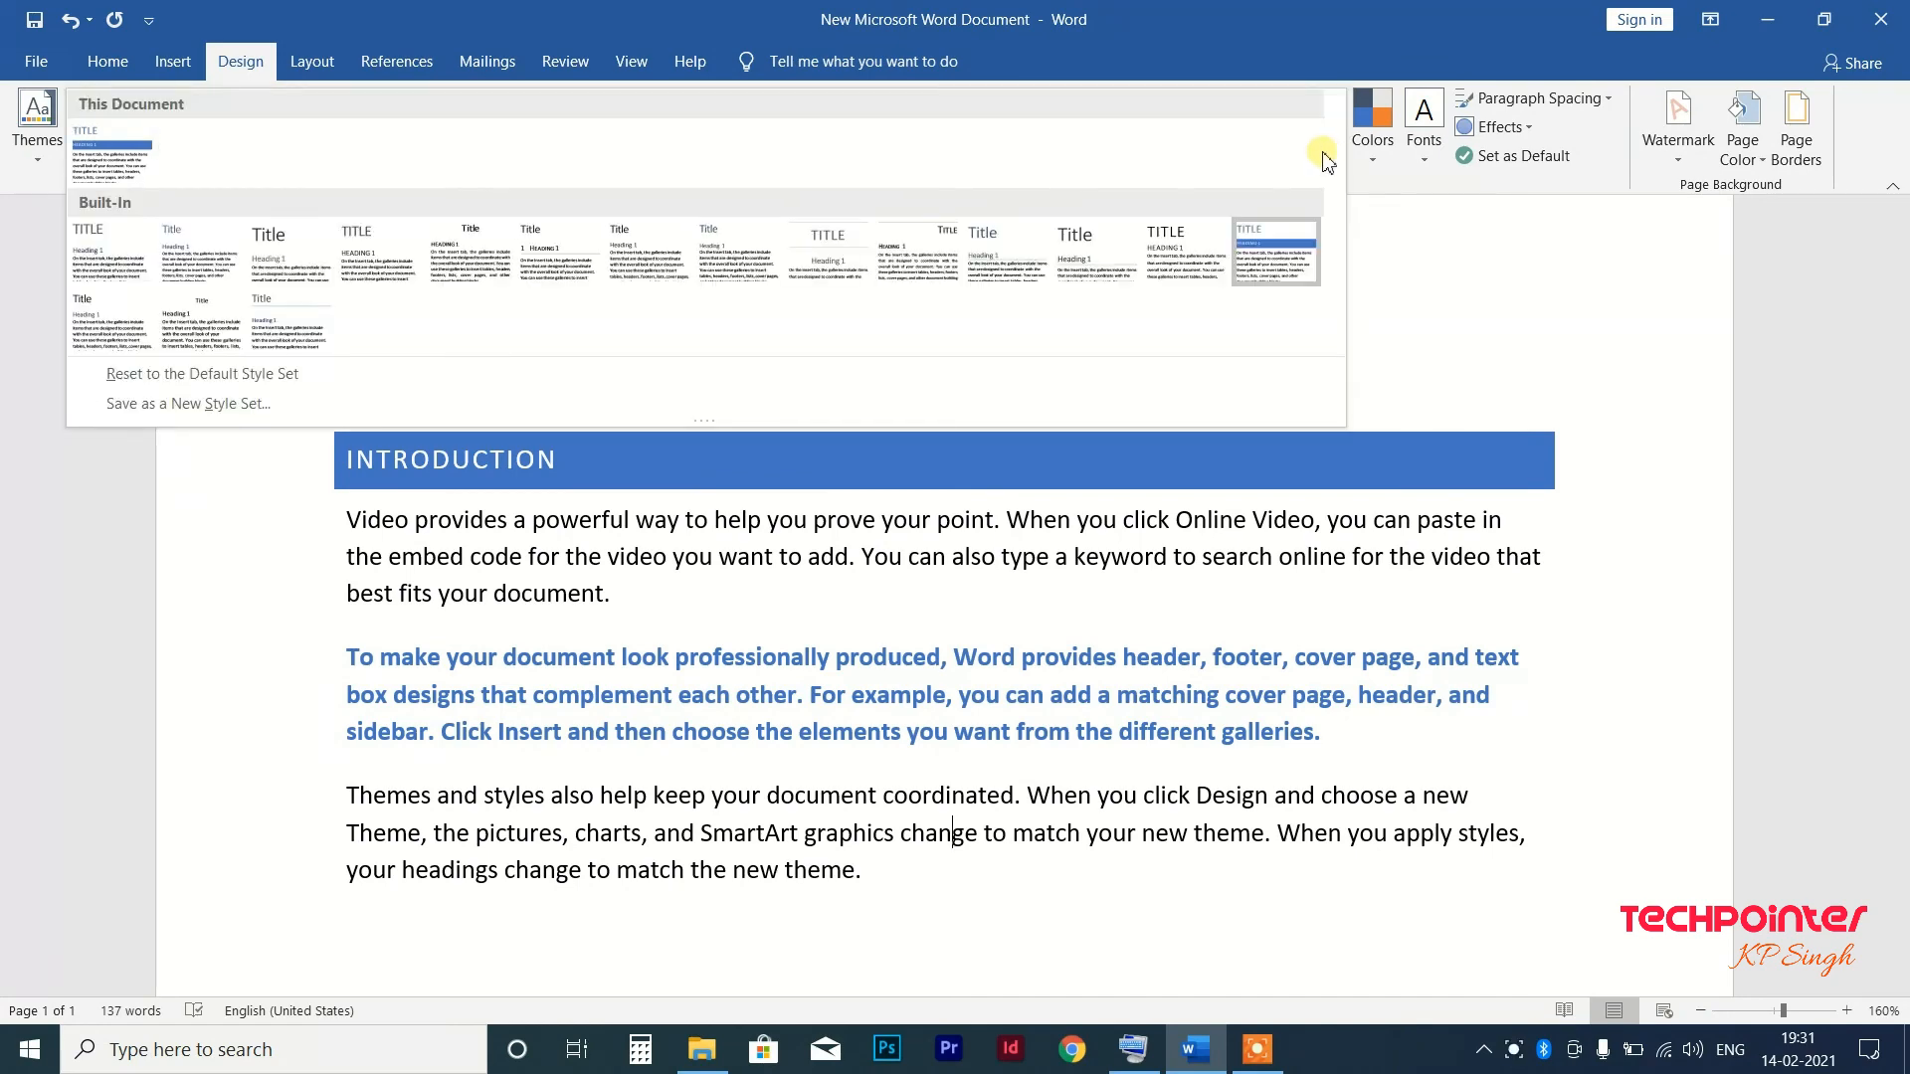
pyautogui.click(209, 375)
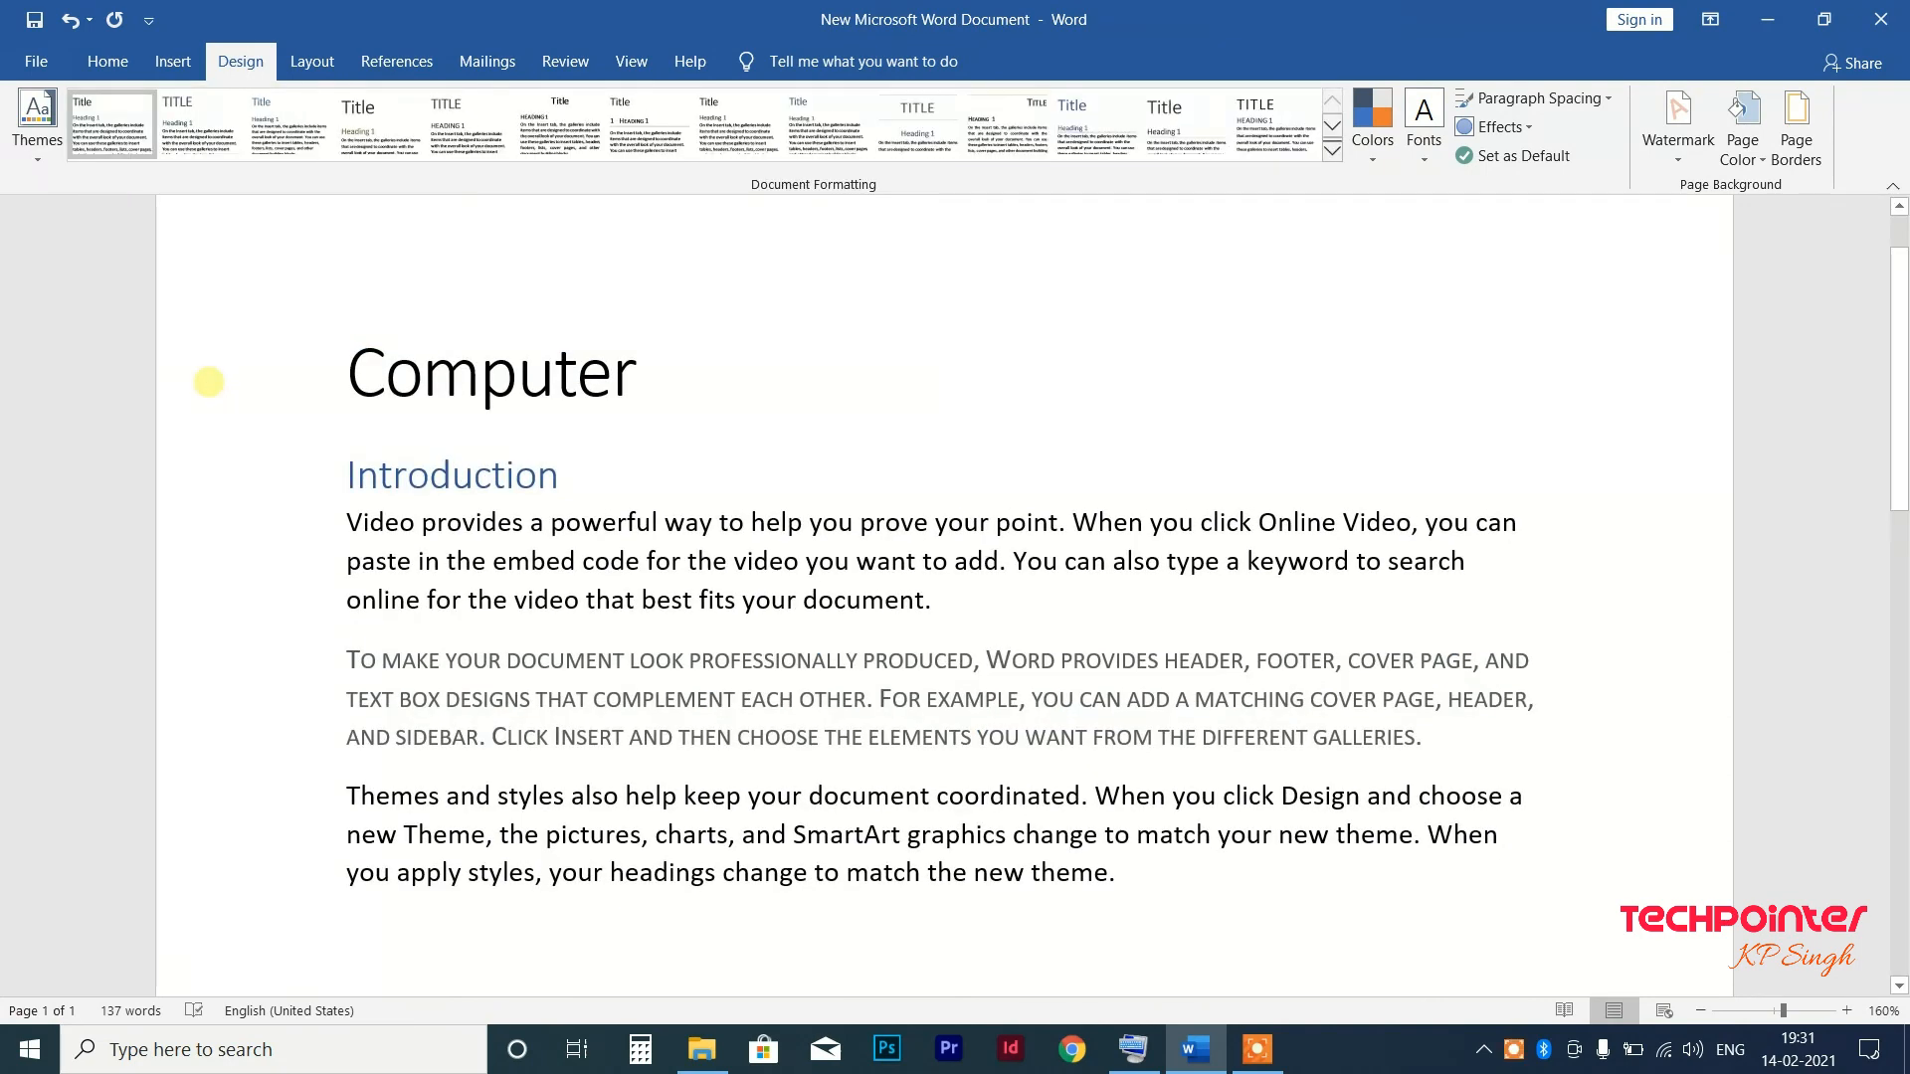